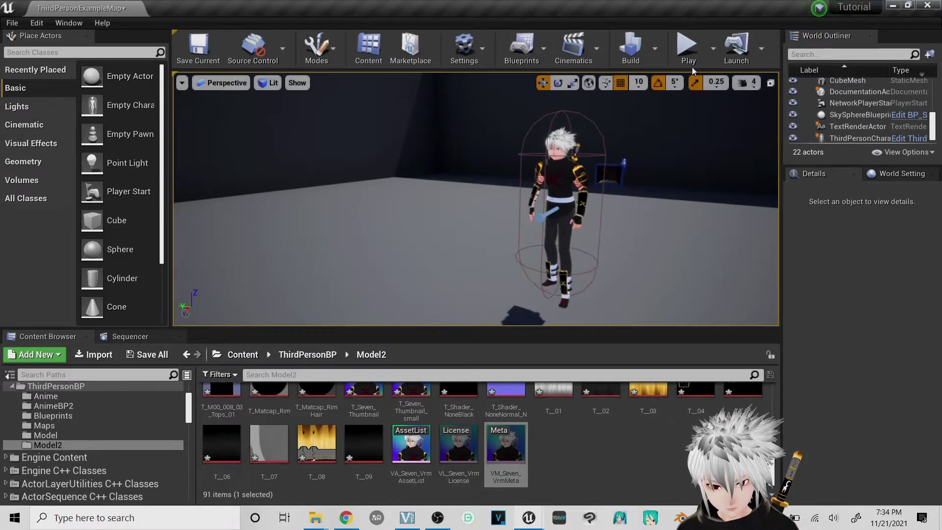
Step: Play-test the level, running the character around in several directions to examine its hair and body motion, and end the play session
click(679, 49)
click(494, 194)
key(s)
key(d)
key(w)
key(a)
key(s)
key(w)
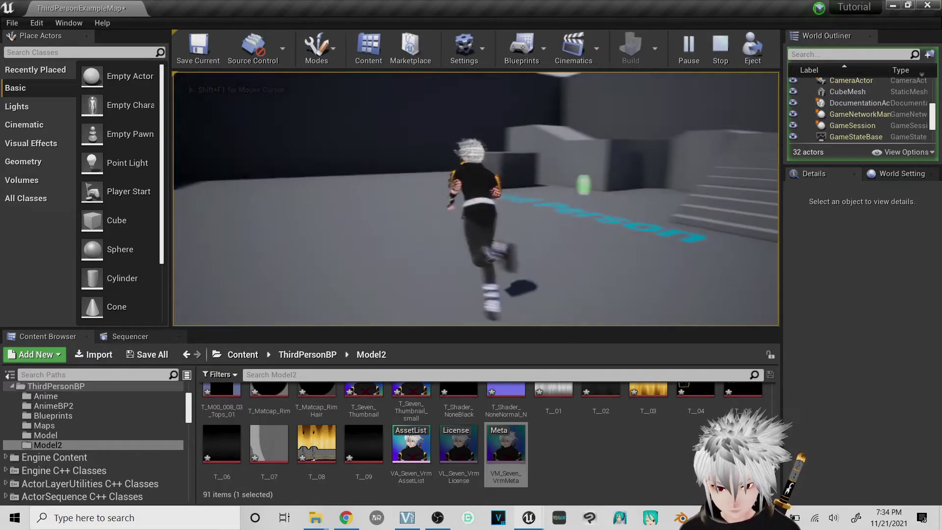
key(s)
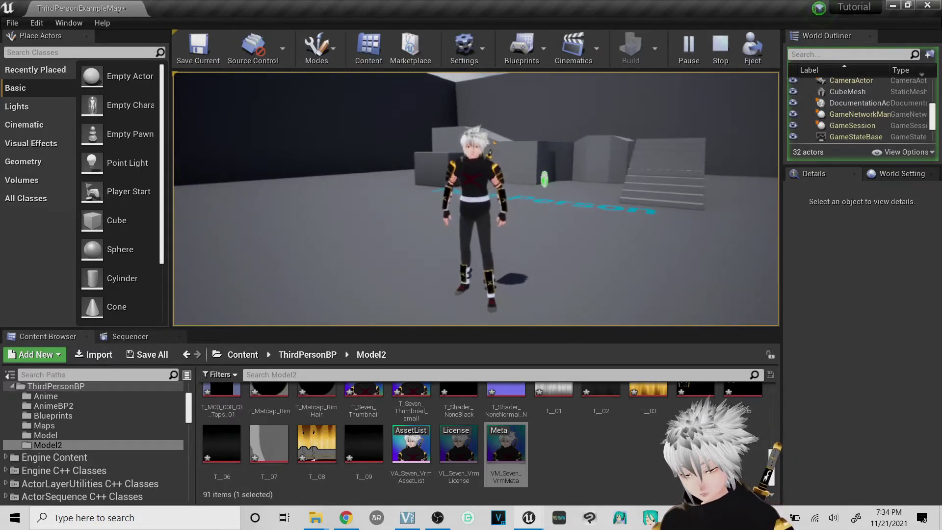
key(d)
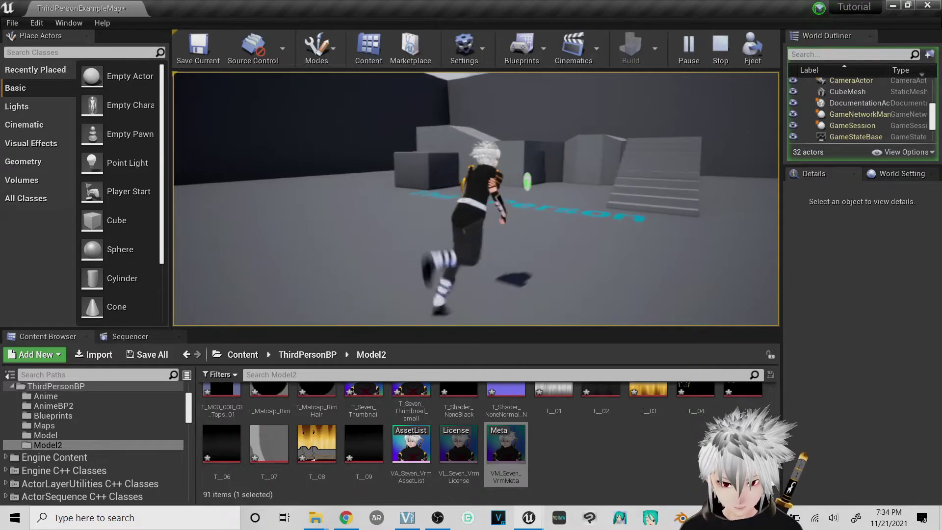
key(a)
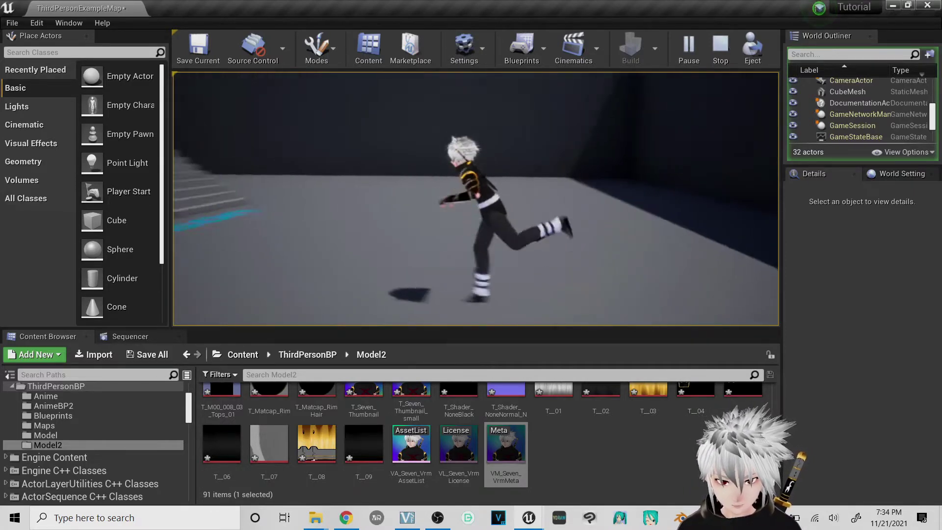
key(s)
key(a)
key(s)
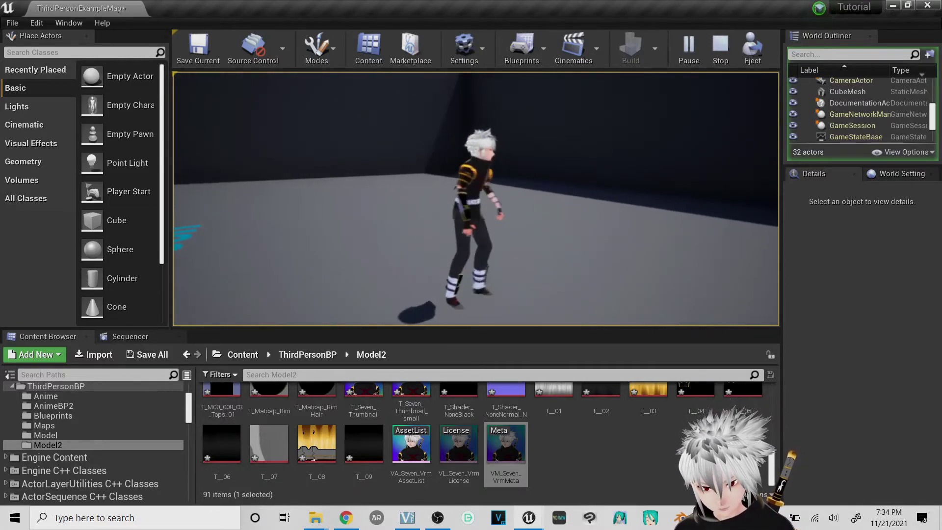
key(Escape)
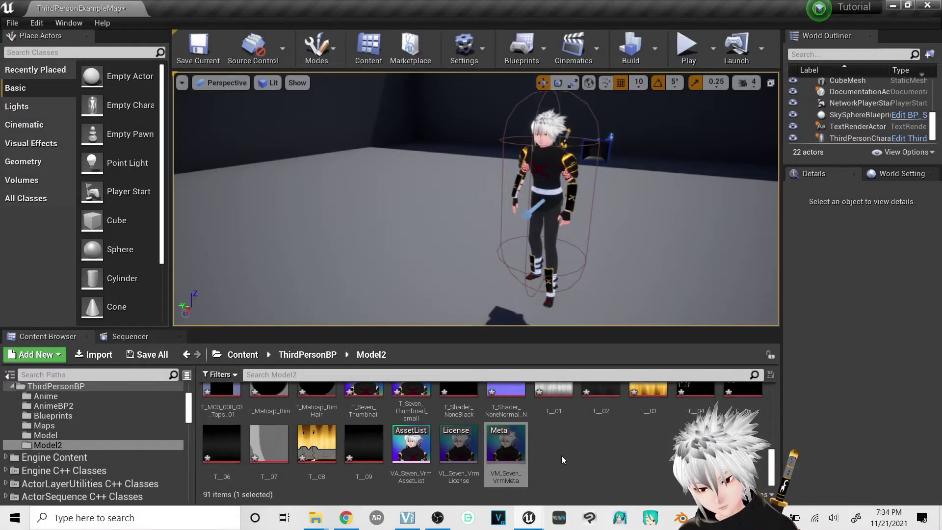
Step: Open the VM_Seven_VrmMeta asset in the Model2 folder and check which skeletal mesh it references
scroll(561, 456, up, 1)
scroll(561, 455, up, 1)
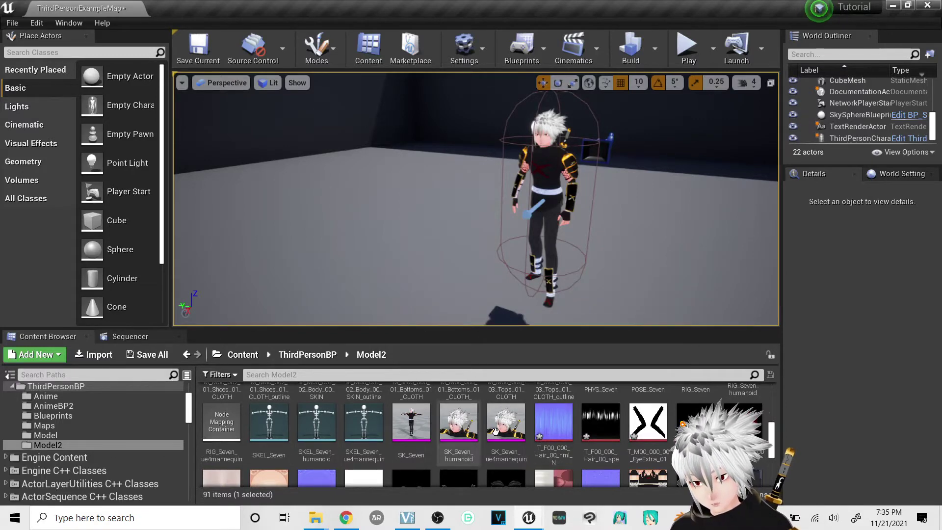
scroll(496, 431, down, 5)
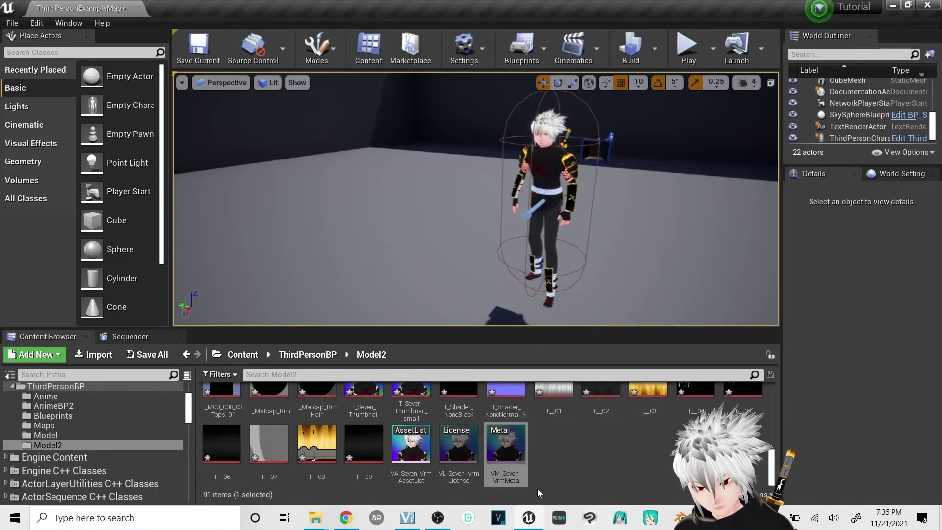
double_click(509, 456)
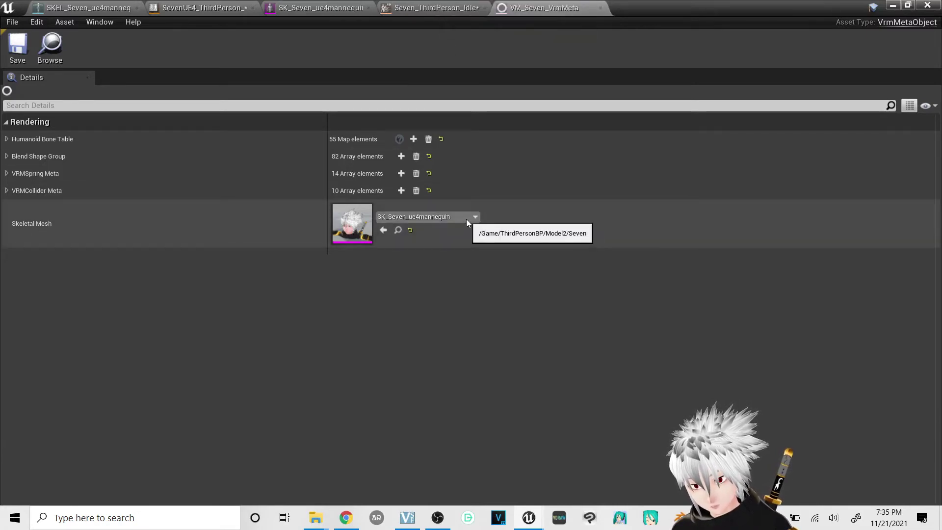
click(467, 219)
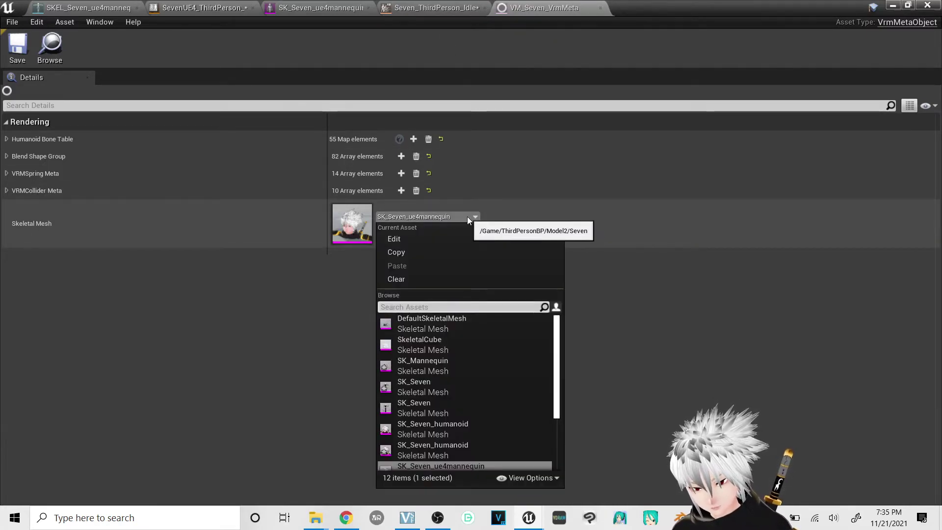
click(468, 218)
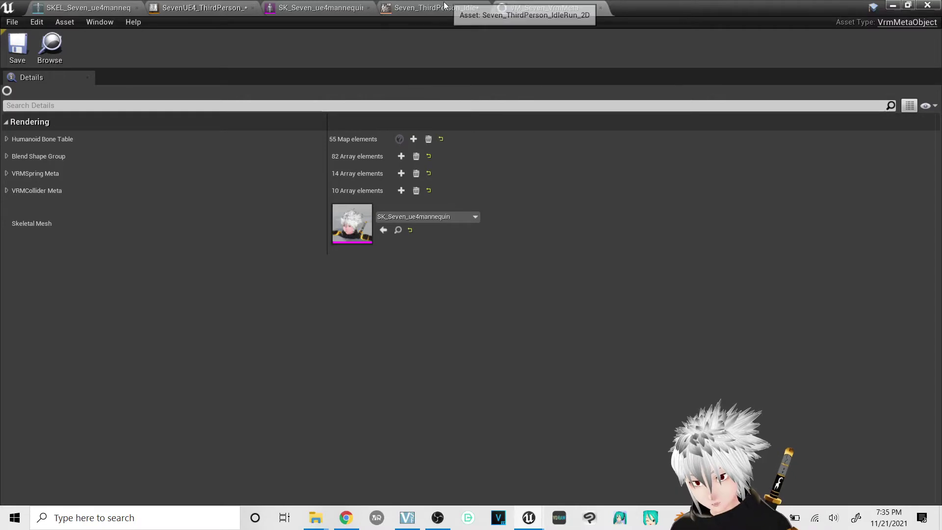
click(893, 5)
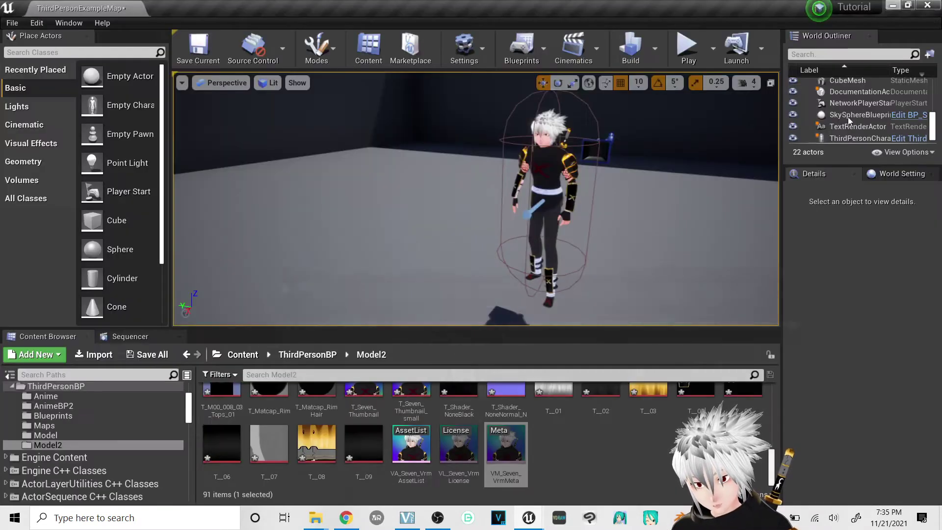
Step: Open the SevenUE4_ThirdPerson_AnimBP animation blueprint from the ThirdPersonBP/AnimeBP2 folder and select its AnimGraph
click(304, 354)
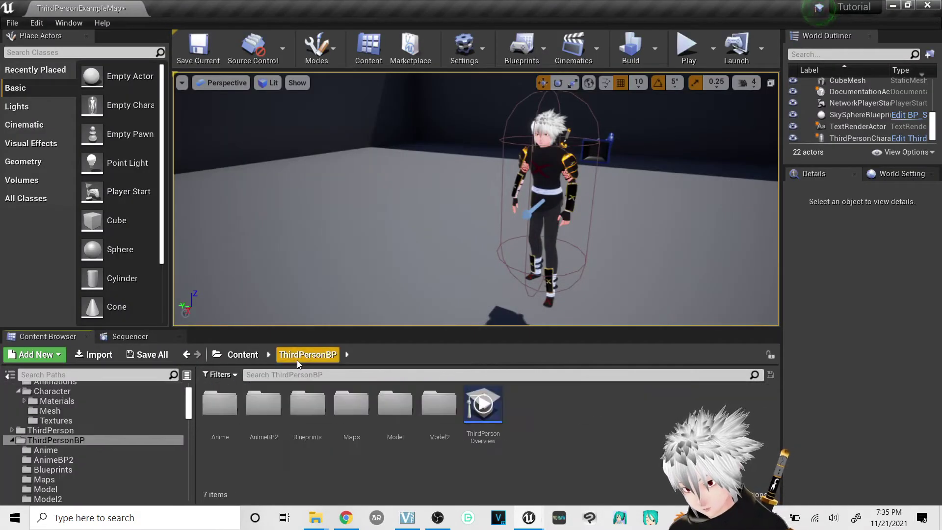
double_click(264, 404)
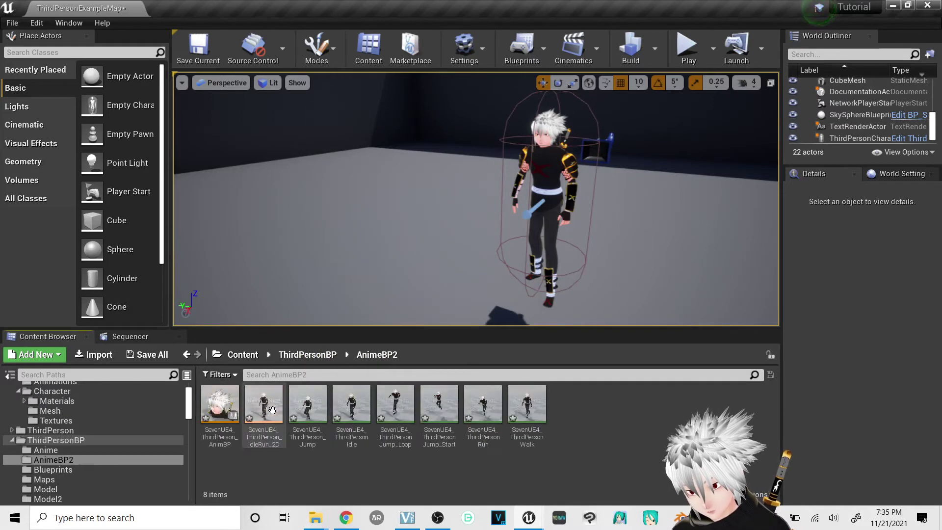
double_click(219, 416)
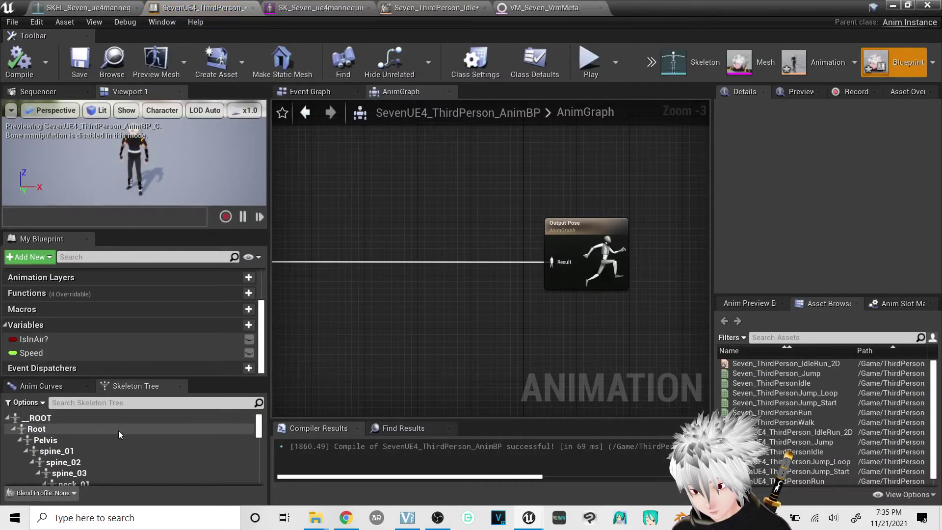
scroll(79, 316, up, 3)
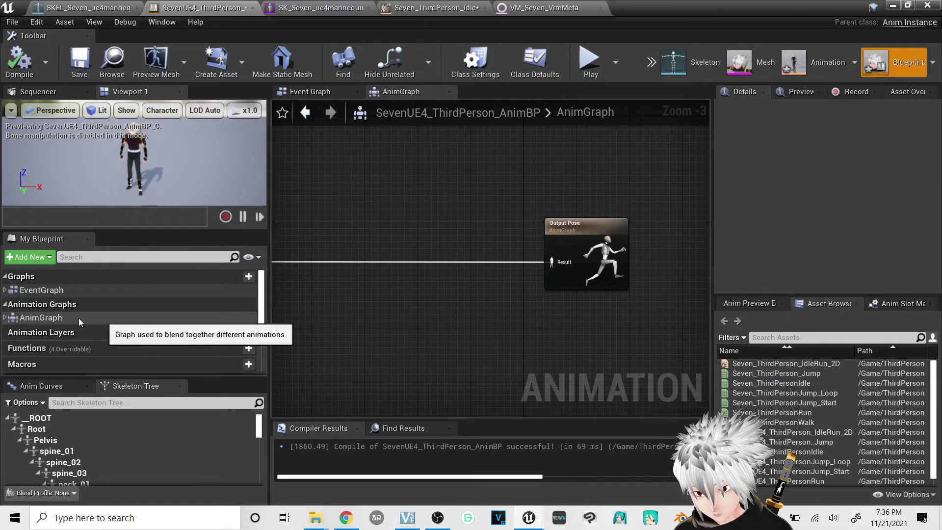
click(22, 320)
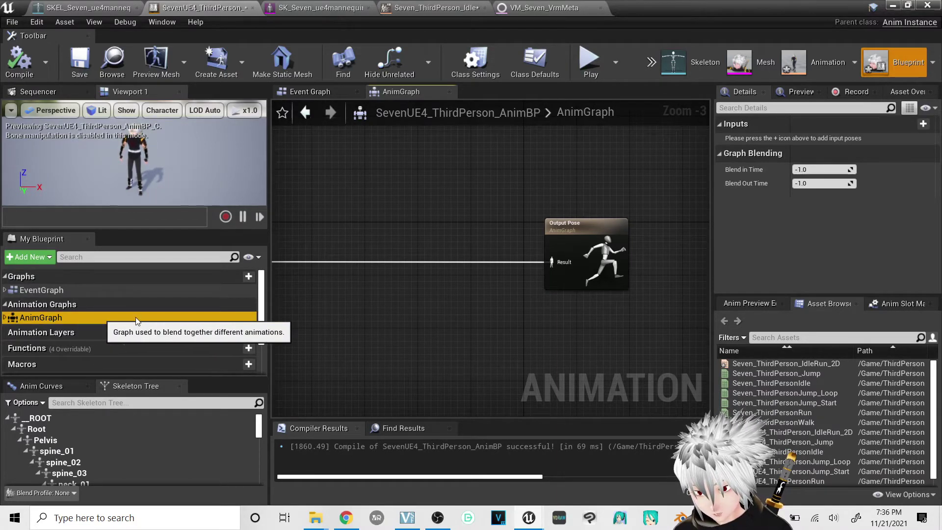
Step: Add a VrmSpringBone node to the AnimGraph between the Default state machine and the Output Pose
scroll(443, 307, down, 2)
scroll(433, 299, up, 2)
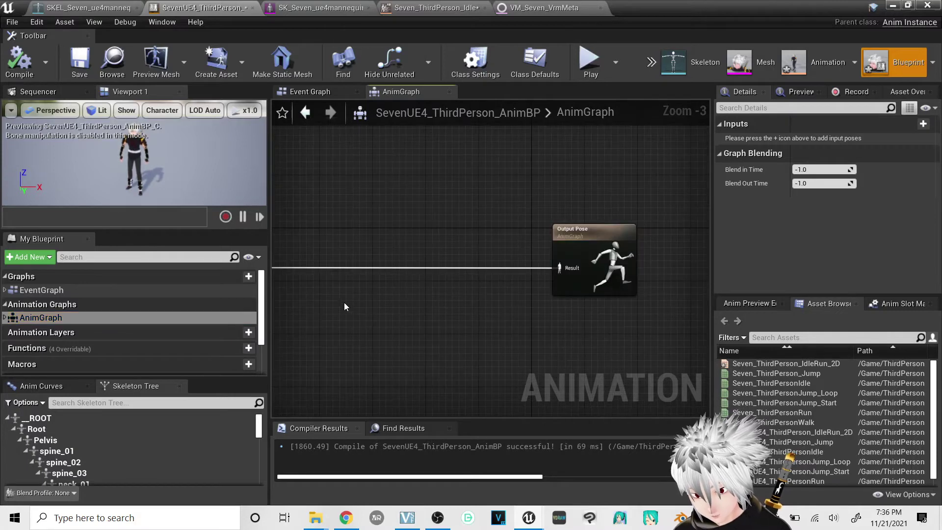
scroll(304, 298, up, 1)
right_drag(302, 301, 375, 312)
scroll(374, 312, down, 1)
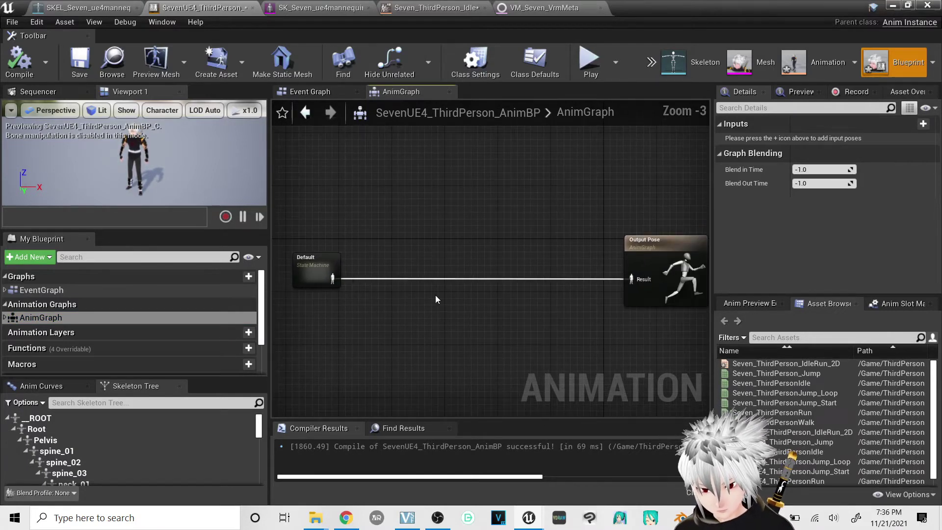
right_click(470, 242)
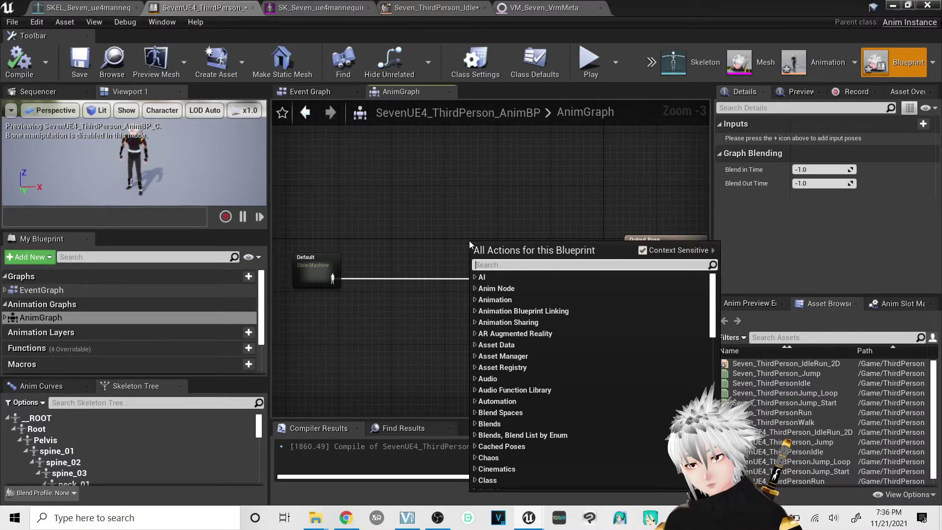
text(v)
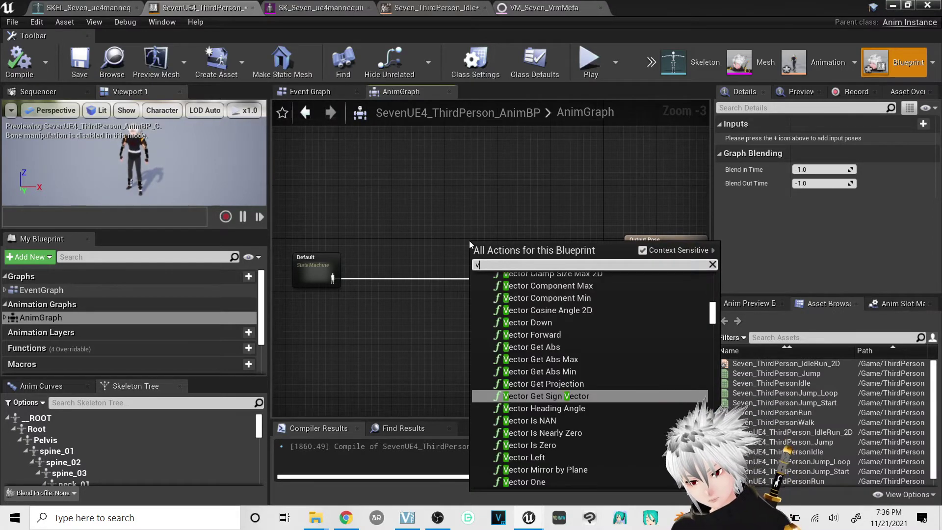
text(rm )
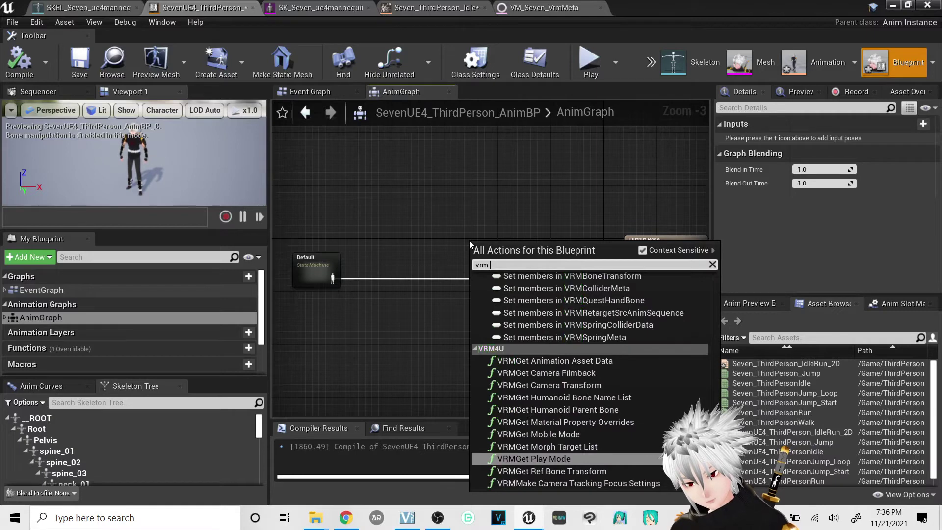
text(sprin)
key(Return)
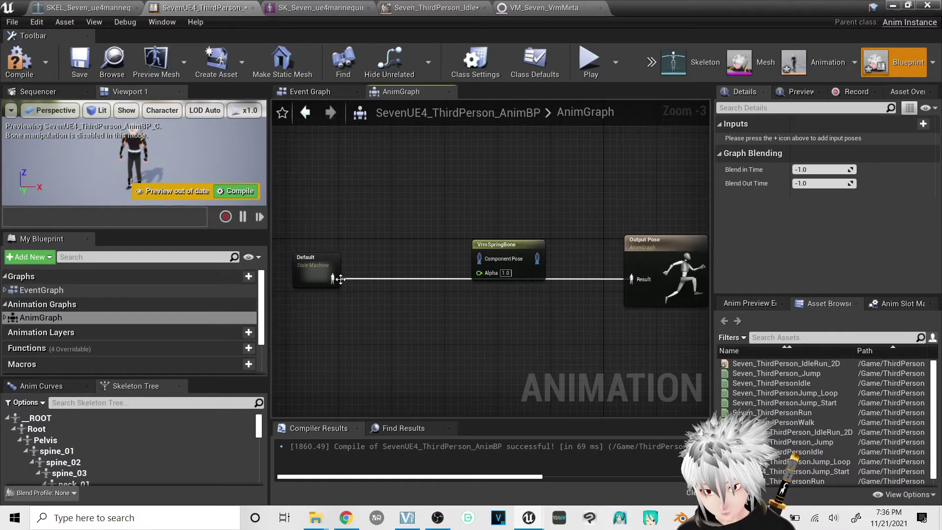
Step: Wire the Default state machine through VrmSpringBone into the Output Pose result and straighten the connections between all nodes
drag(331, 278, 479, 260)
drag(536, 259, 640, 279)
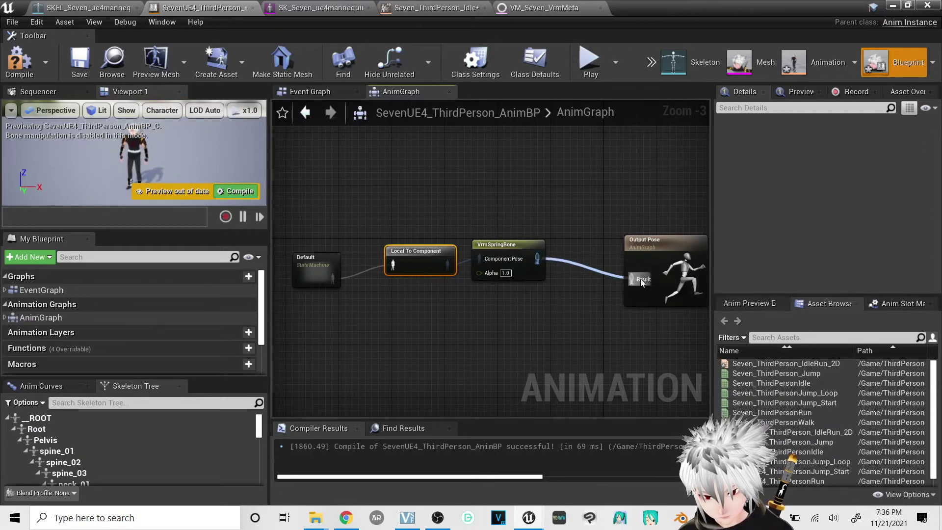
drag(592, 206, 429, 307)
drag(687, 187, 291, 335)
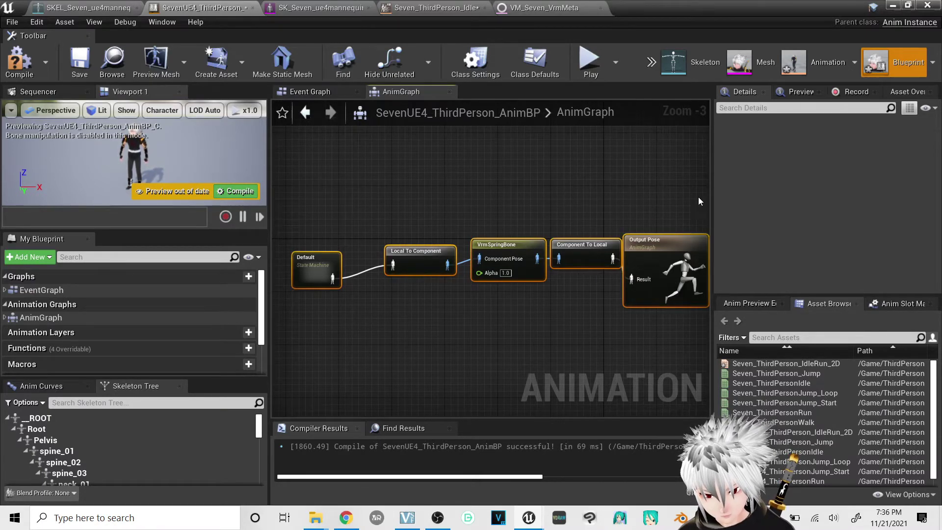
key(q)
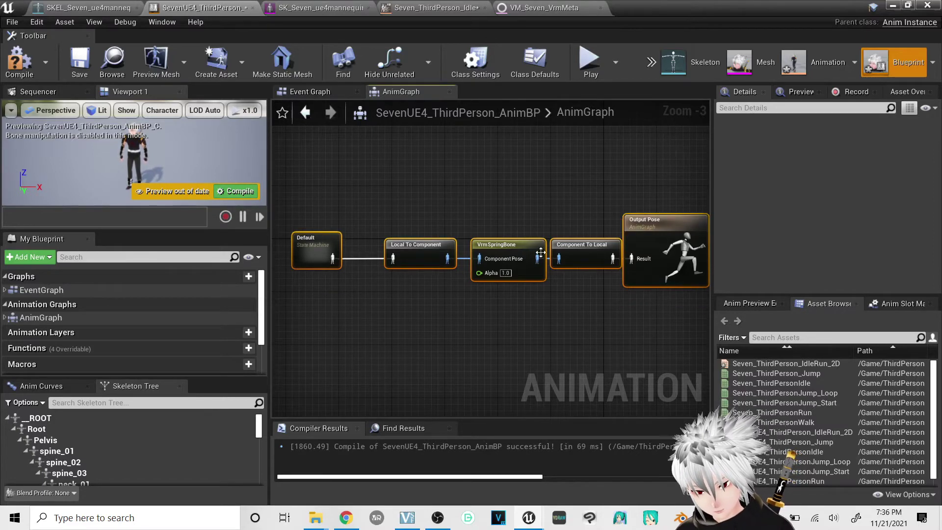
click(535, 193)
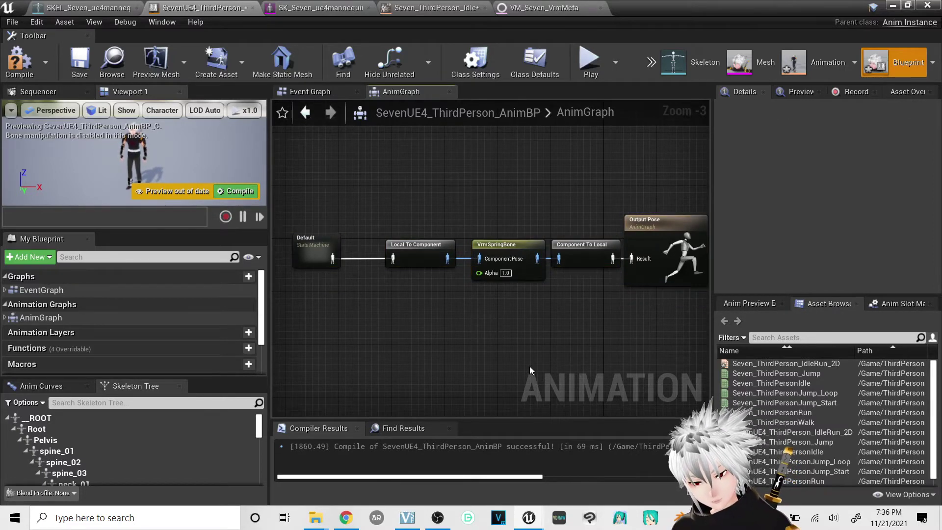
Step: Set the VrmSpringBone node's Vrm Meta Object to VM_Seven_VrmMeta from Model2, compile the blueprint and return to the level editor
click(503, 245)
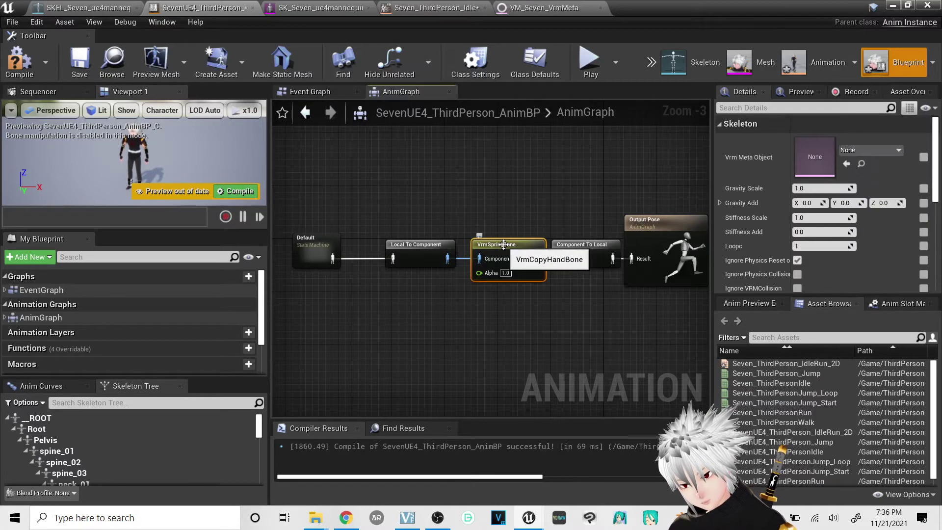
click(887, 149)
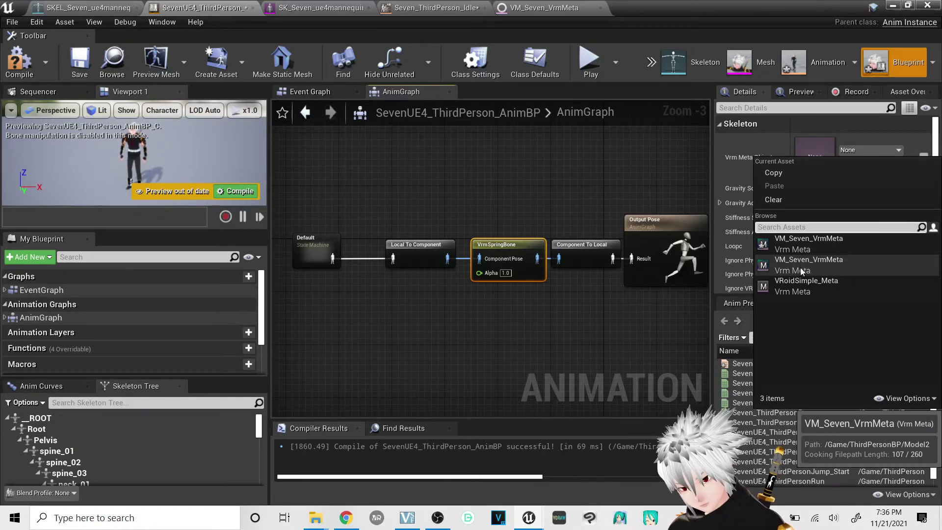
click(834, 265)
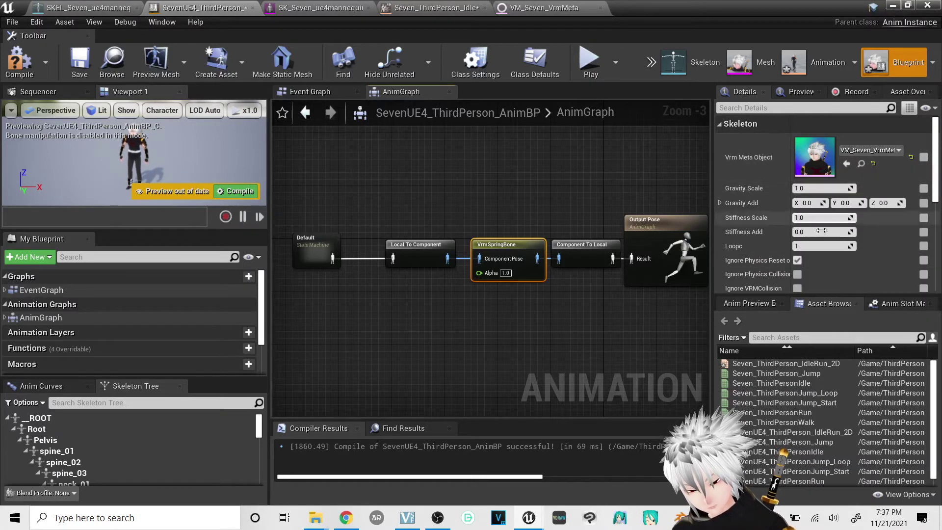
click(18, 60)
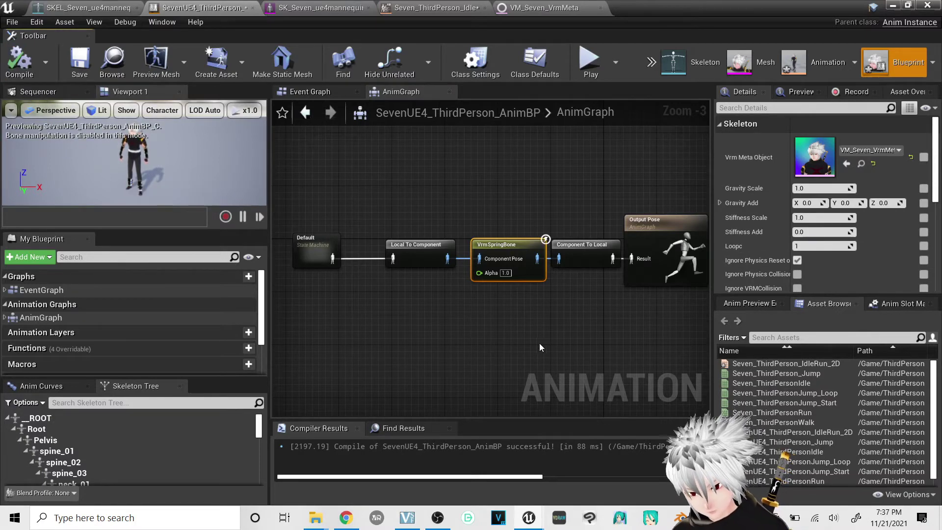
click(893, 5)
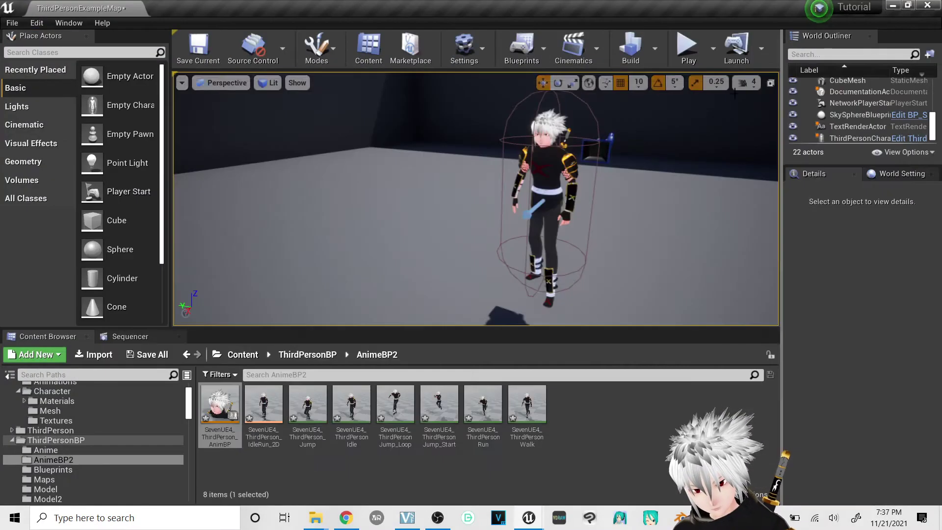
Step: Play the level, run the character in several directions to check the hair's spring bone motion, and end the play session
click(686, 50)
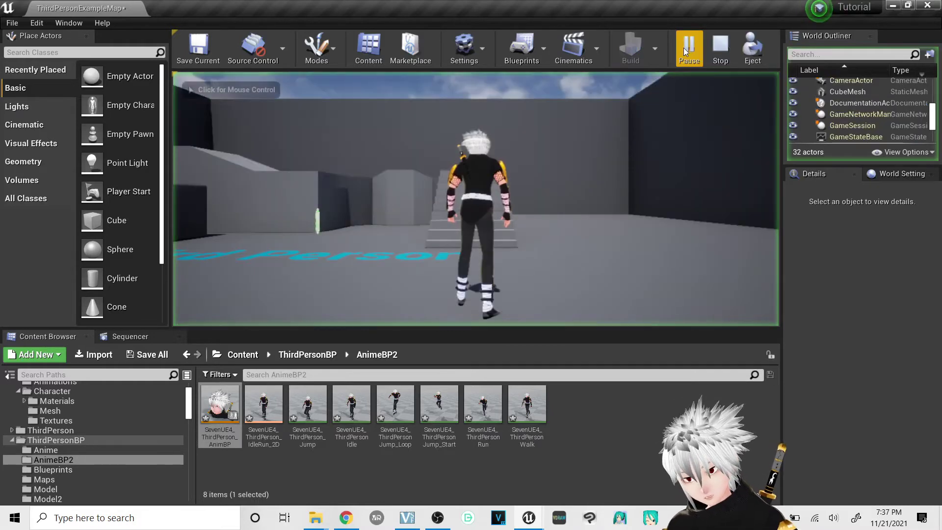
click(472, 185)
key(s)
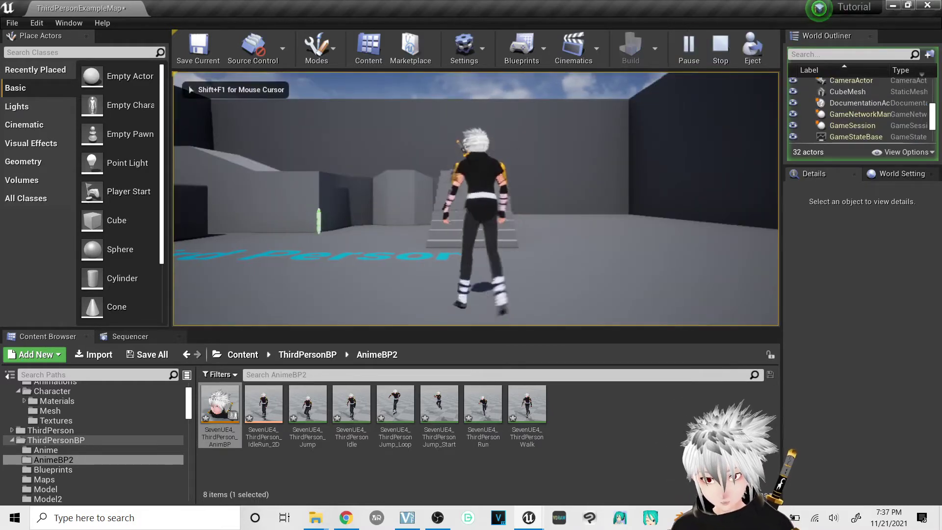
key(w)
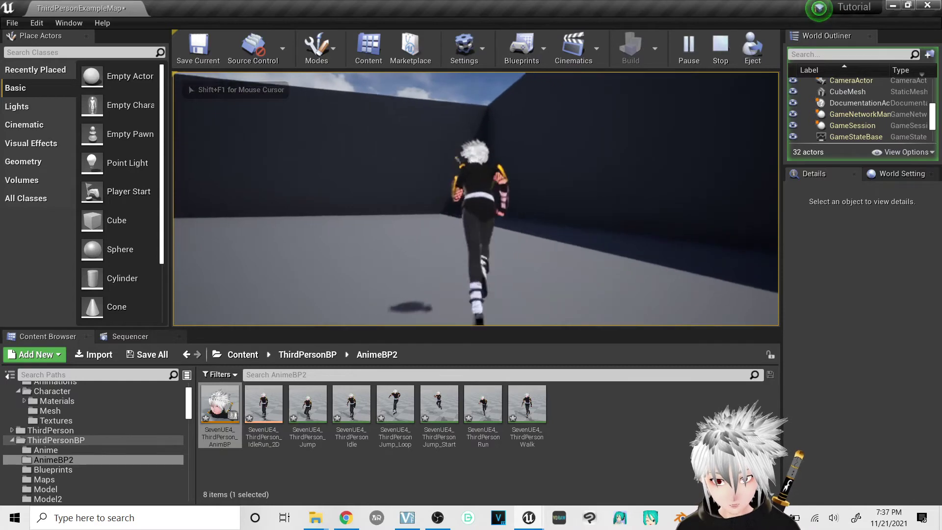
key(a)
key(s)
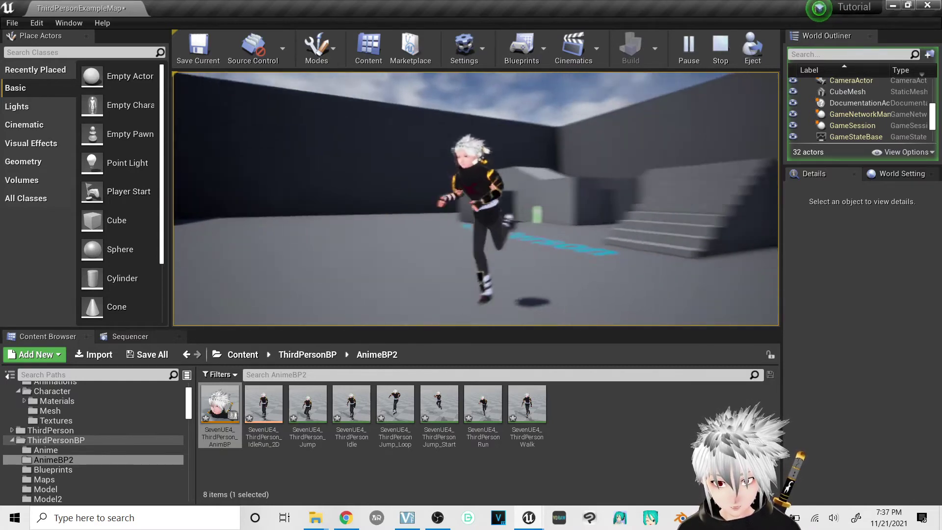
key(w)
key(s)
key(s)
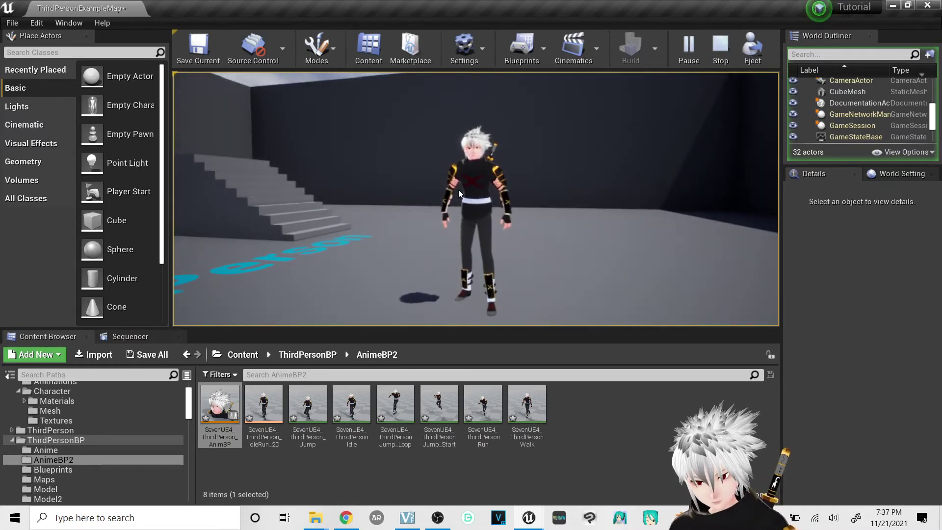
key(Escape)
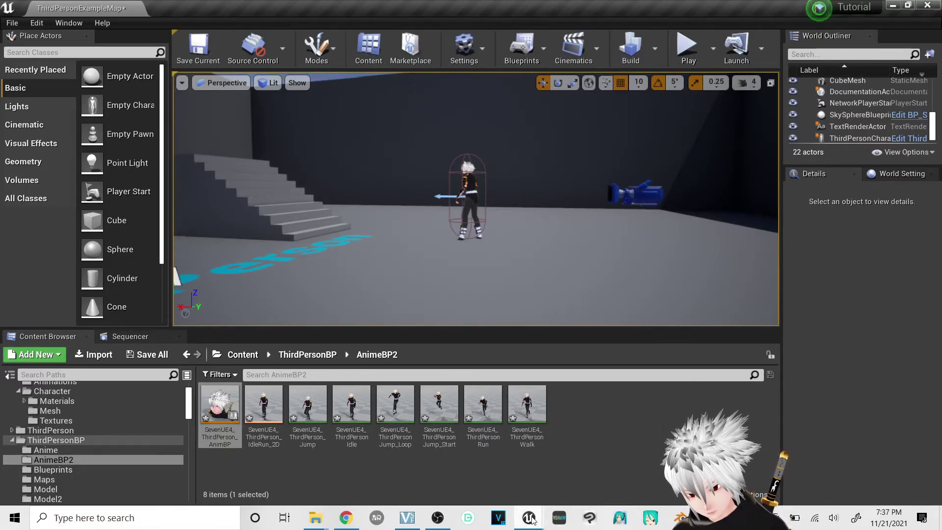
Step: Set Gravity Add Z to 6.0 on the VrmSpringBone node of SevenUE4_ThirdPerson_AnimBP and return to the level editor
mouse_move(532, 519)
click(591, 431)
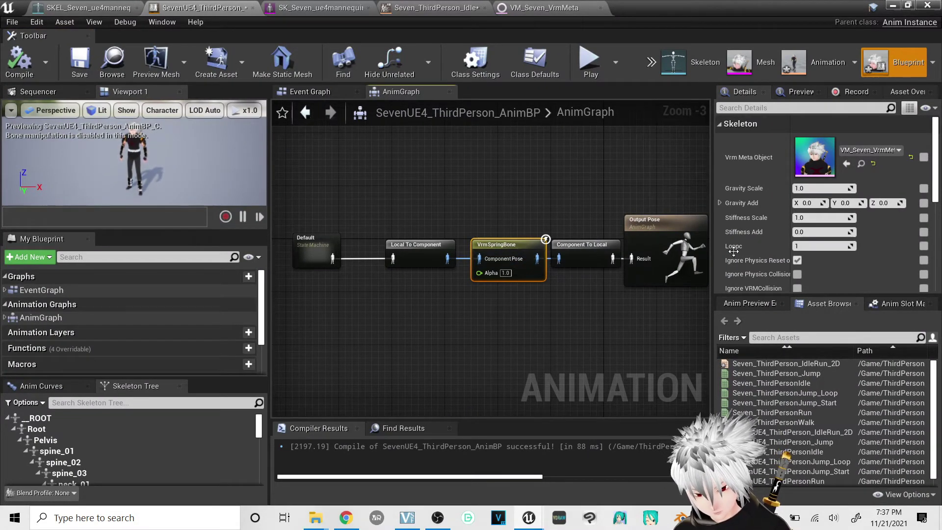
scroll(762, 169, down, 1)
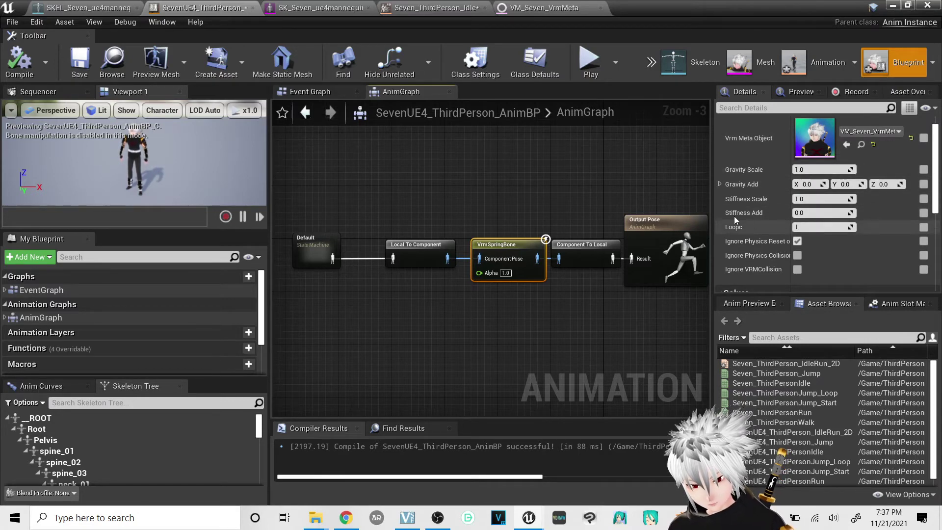
click(719, 184)
click(720, 184)
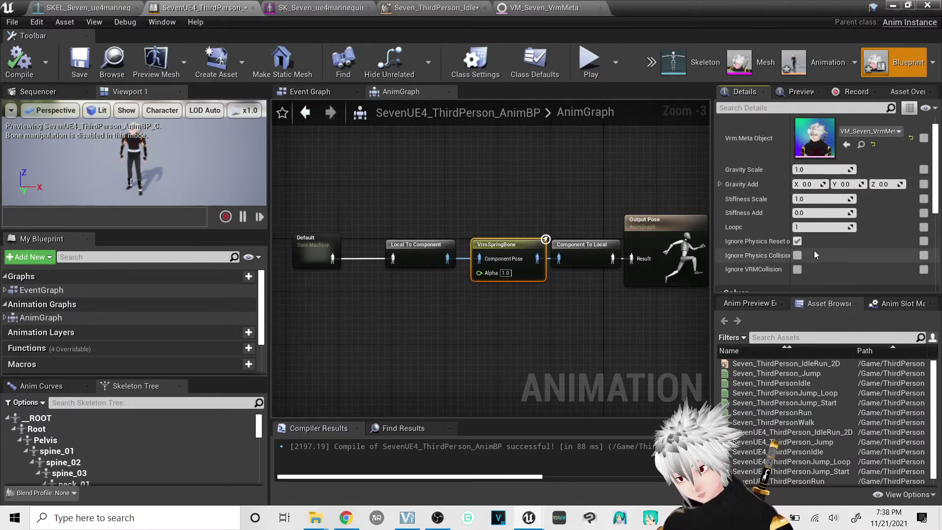
click(883, 183)
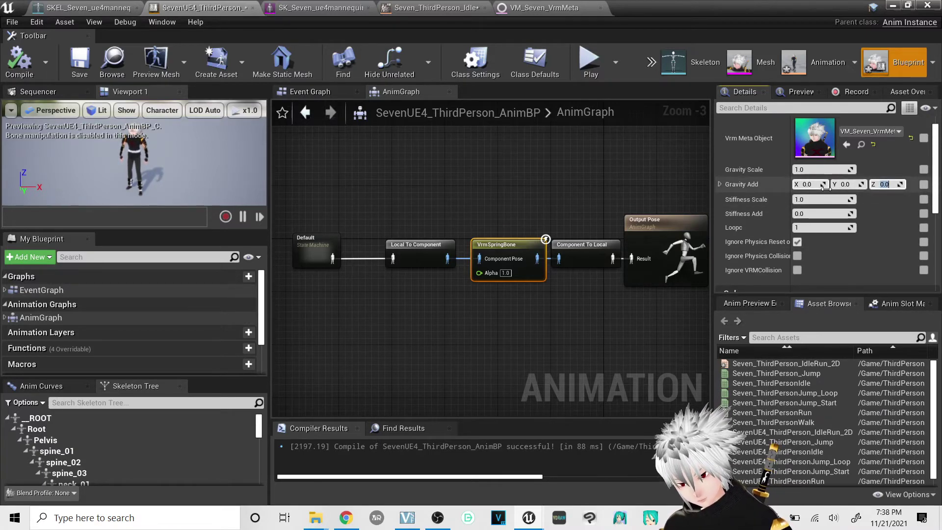
click(849, 185)
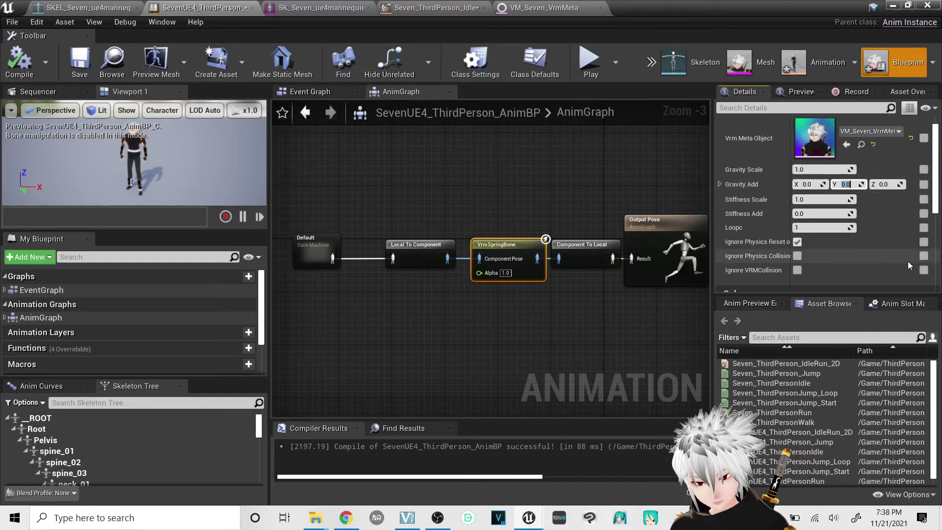
text(6)
key(Return)
click(887, 184)
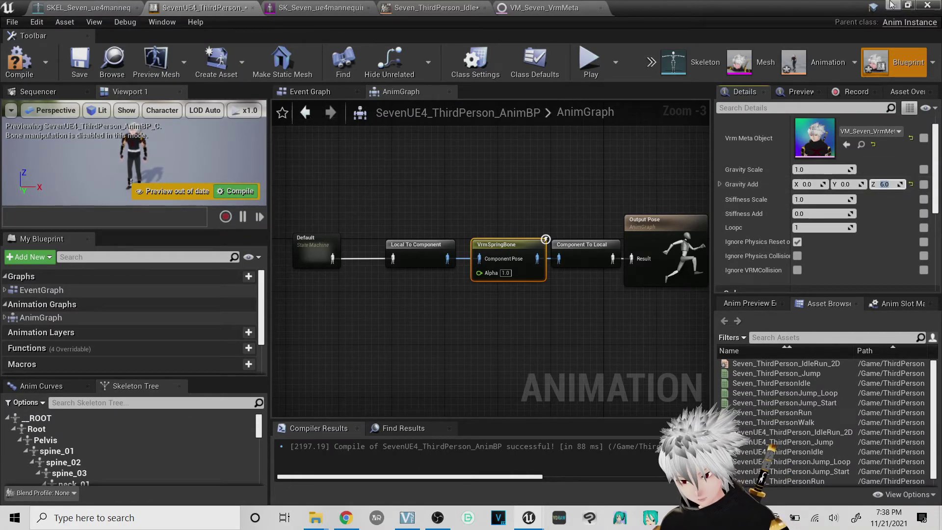
click(893, 4)
Step: Play the level to check the hair under the positive Z gravity while the character runs and turns, and end the session
click(689, 54)
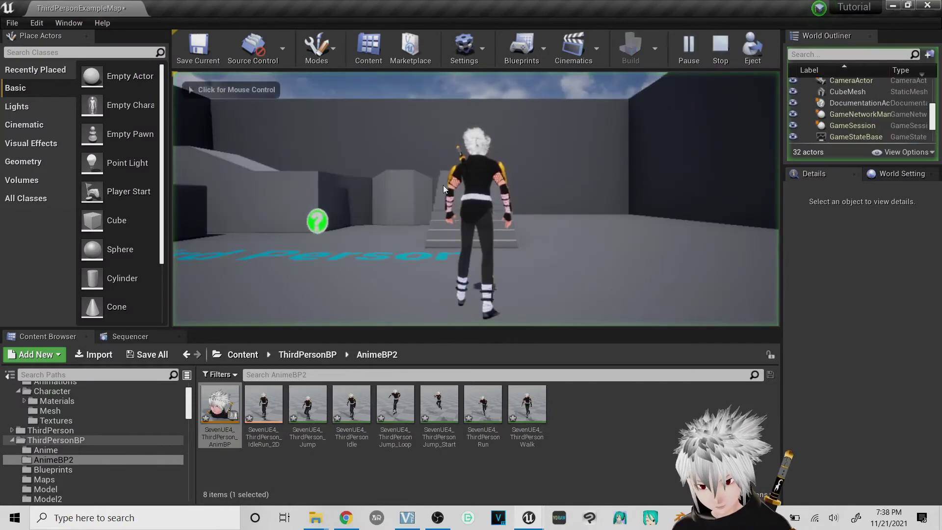
click(488, 169)
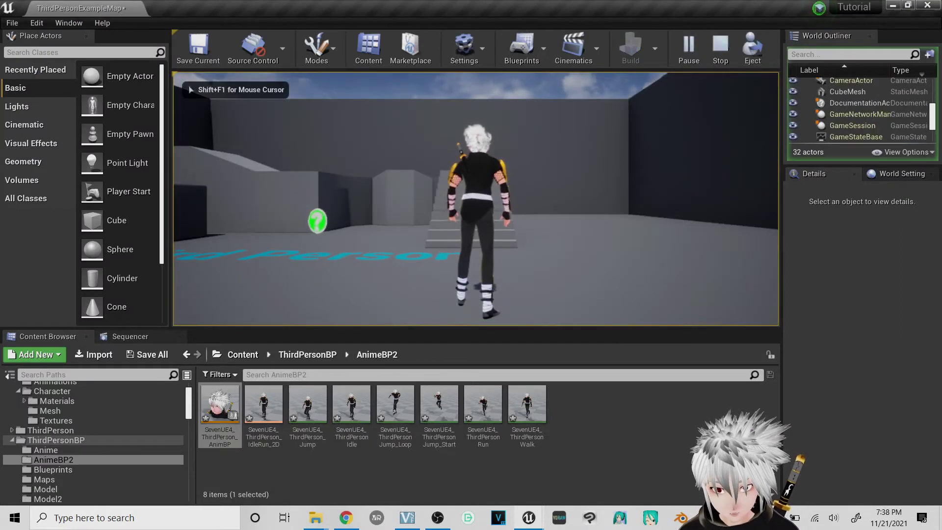
key(s)
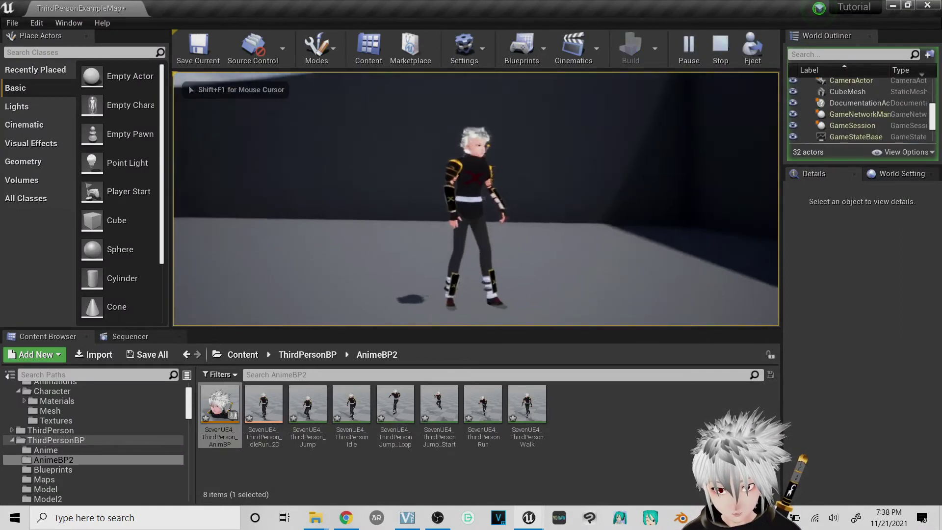
key(a)
key(w)
key(s)
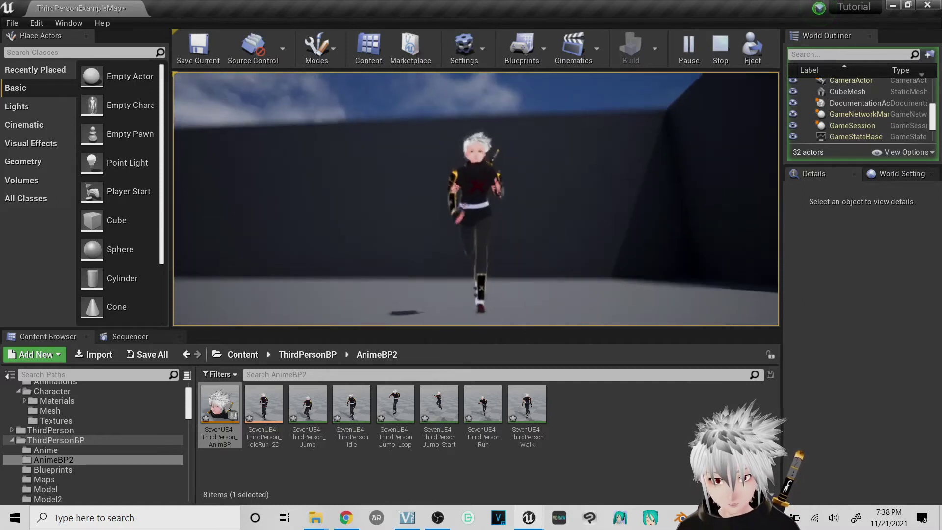
key(a)
key(s)
key(s)
key(s)
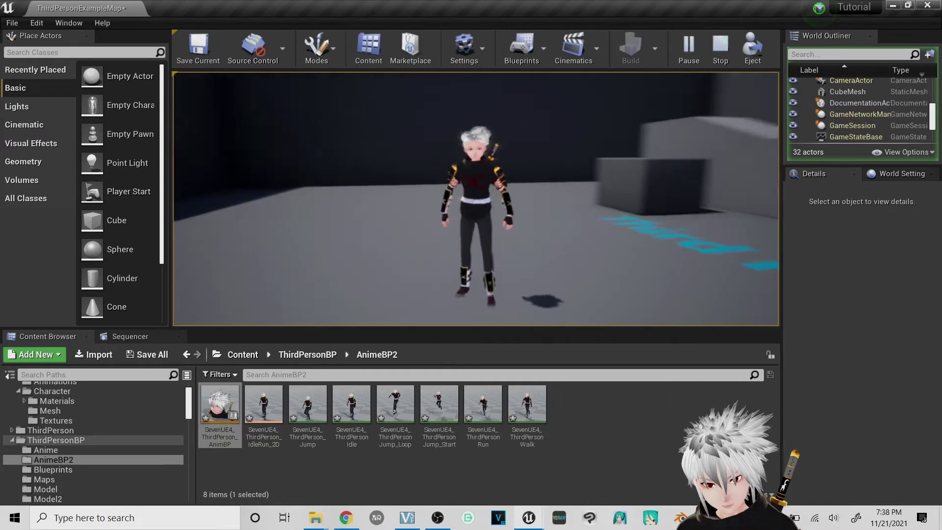
key(a)
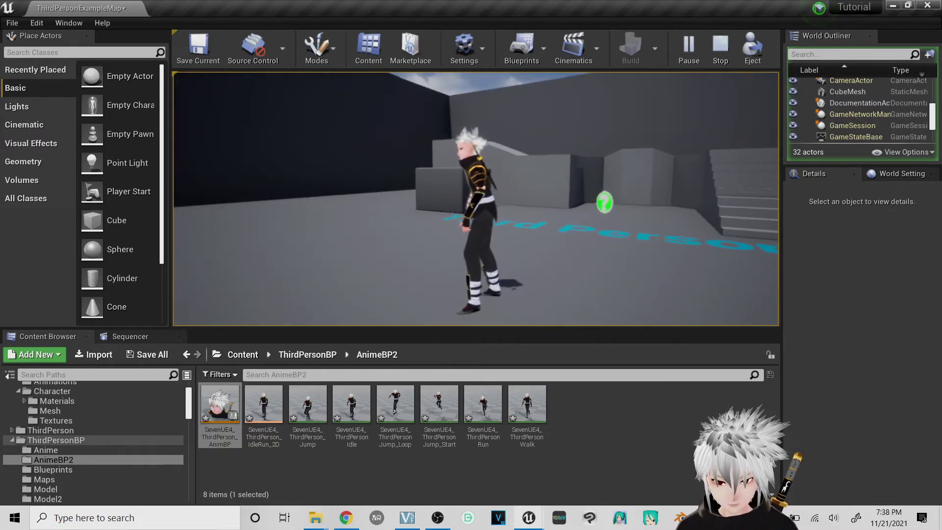
key(Escape)
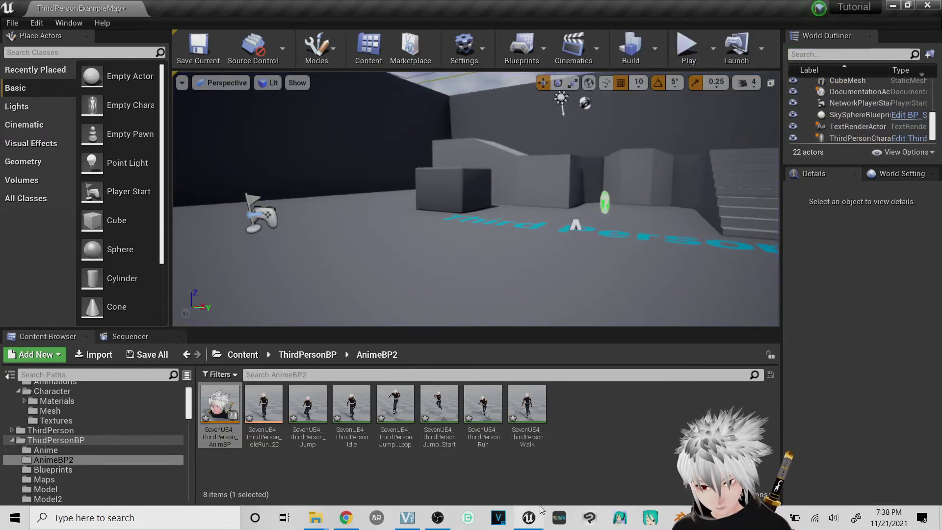
Step: Go back to the animation blueprint and set the VrmSpringBone node's Gravity Add Z to -6.7
mouse_move(528, 518)
click(607, 460)
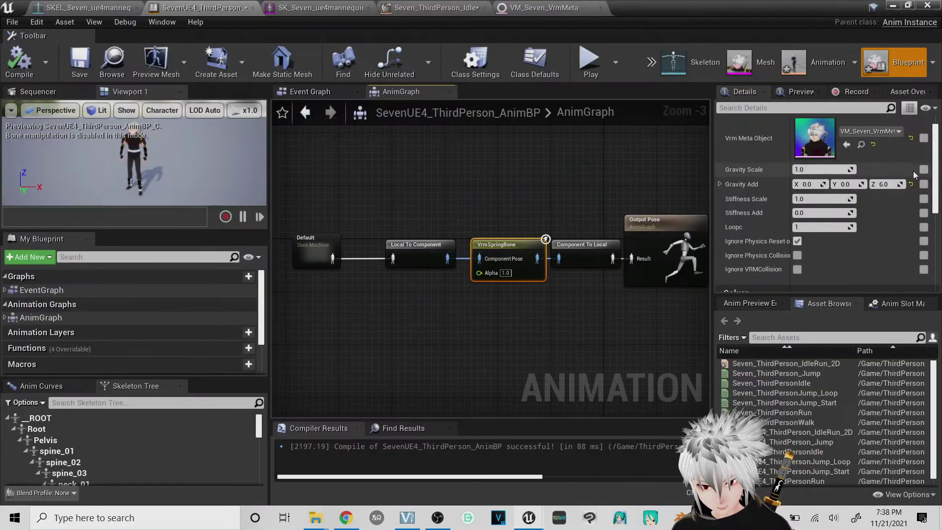
click(880, 184)
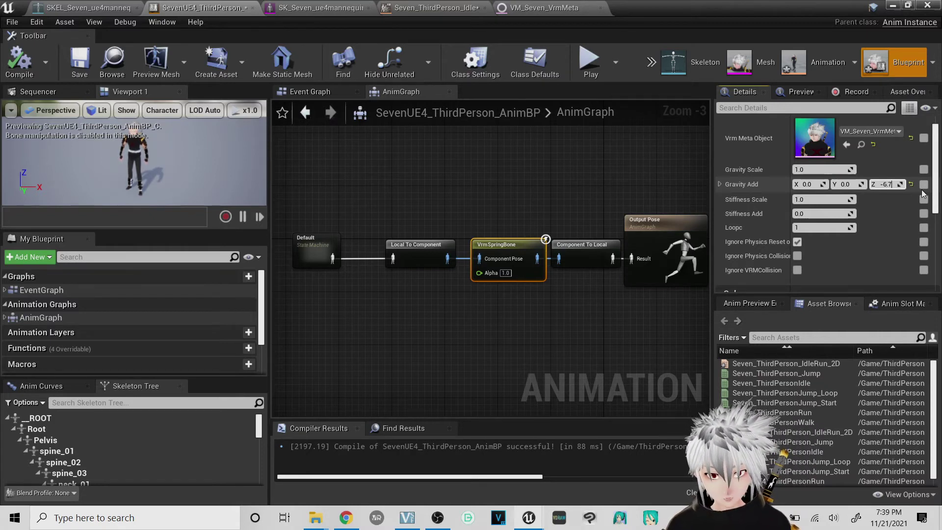
key(Return)
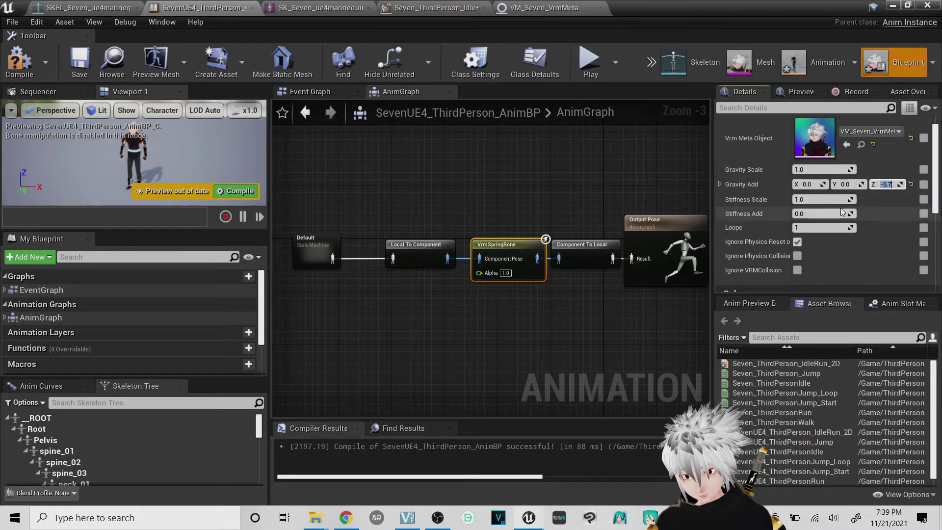
Step: Set the VrmSpringBone node's Stiffness Add to 0, compile the blueprint and return to the level editor
click(816, 214)
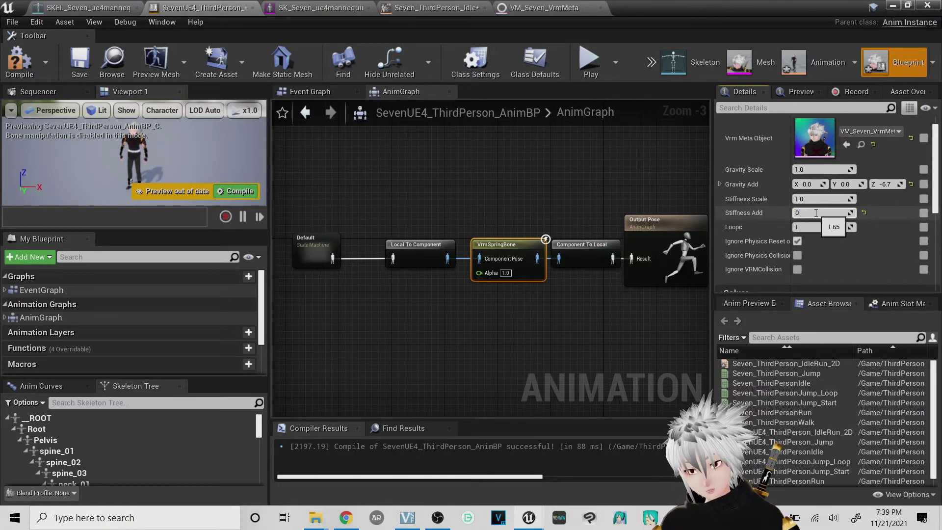
click(20, 61)
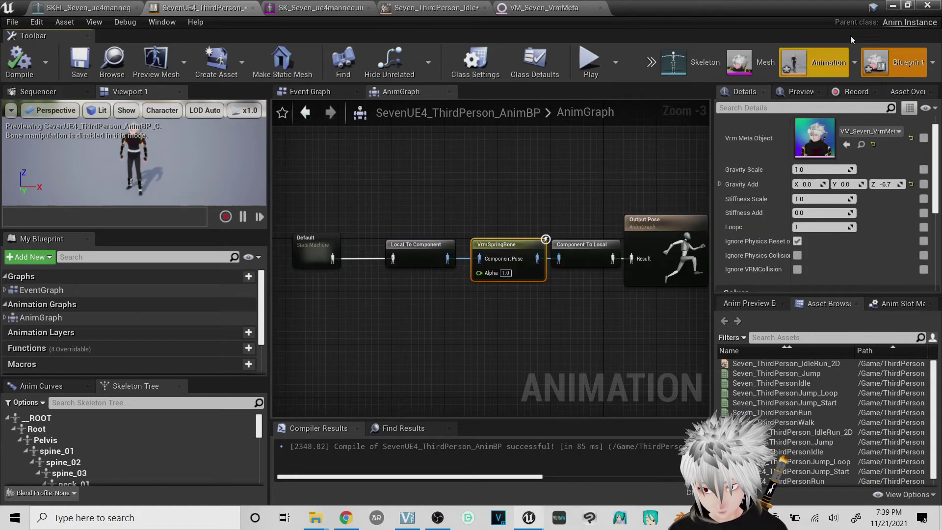
click(899, 5)
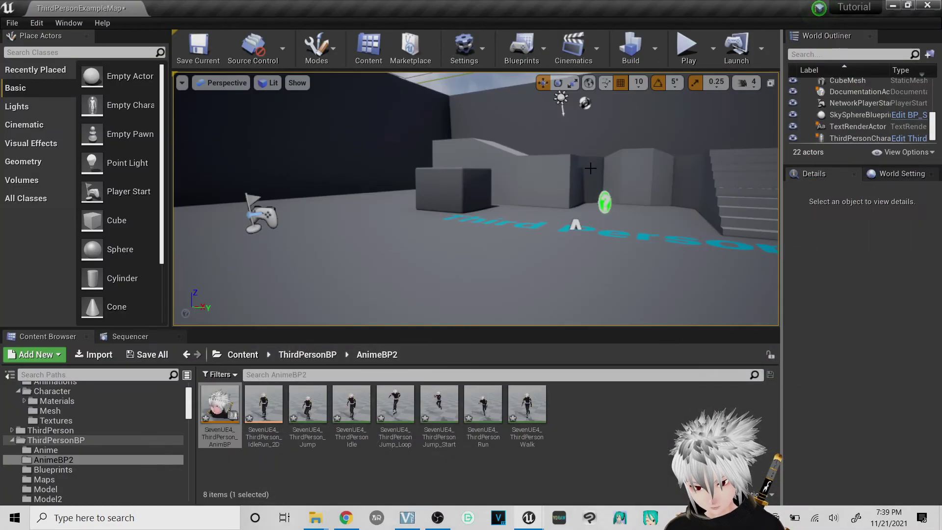
Step: Play the level to check the hair under the negative Z gravity as the character runs around, and end the session
click(678, 49)
click(512, 240)
key(s)
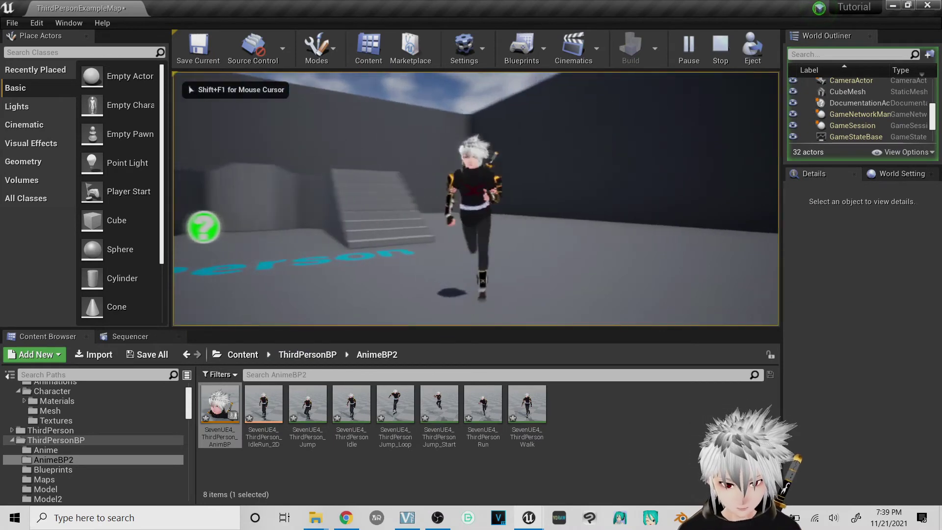
key(a)
key(d)
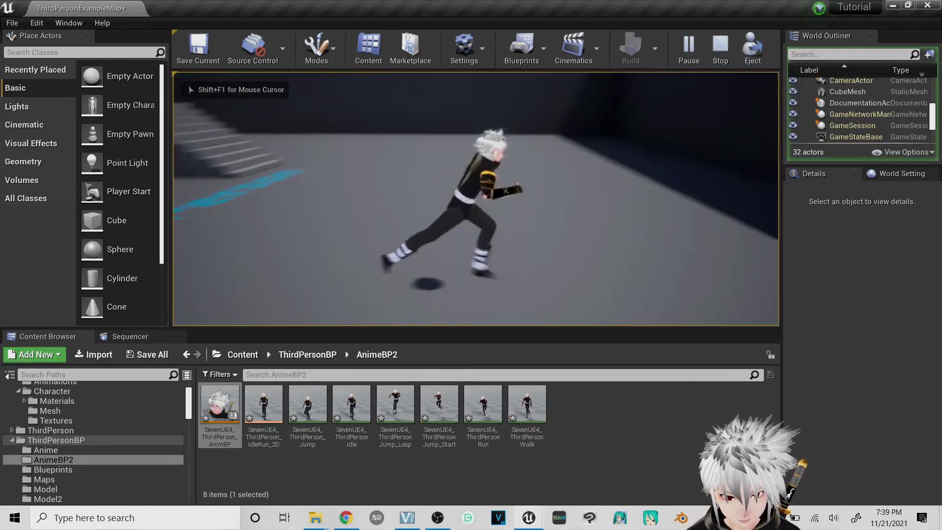
key(a)
key(s)
key(w)
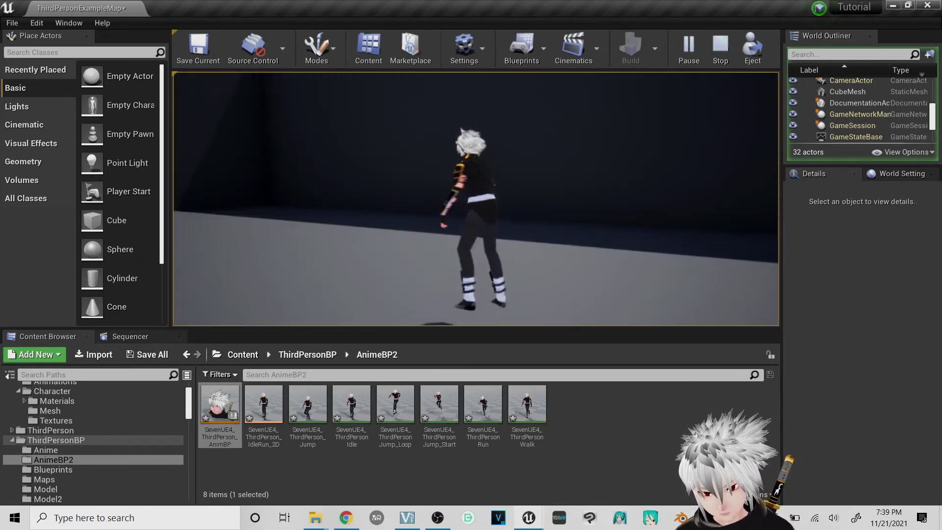
key(s)
key(d)
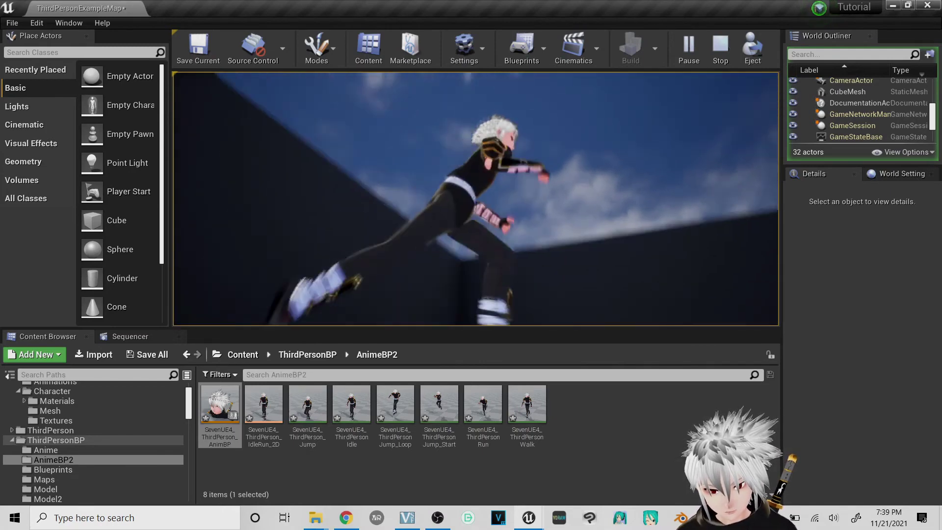
key(s)
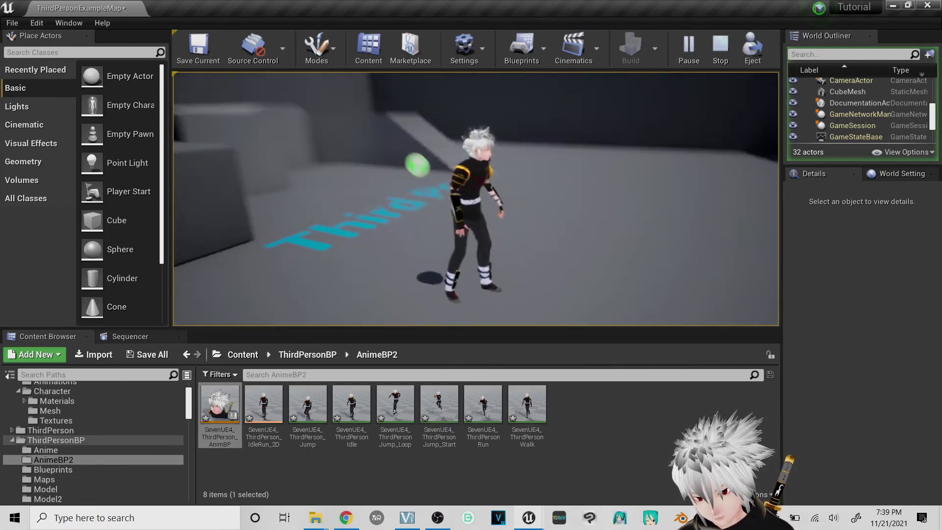
key(Escape)
Step: Play the level and run the character in different directions to examine the hair motion under the current spring bone settings
key(alt+p)
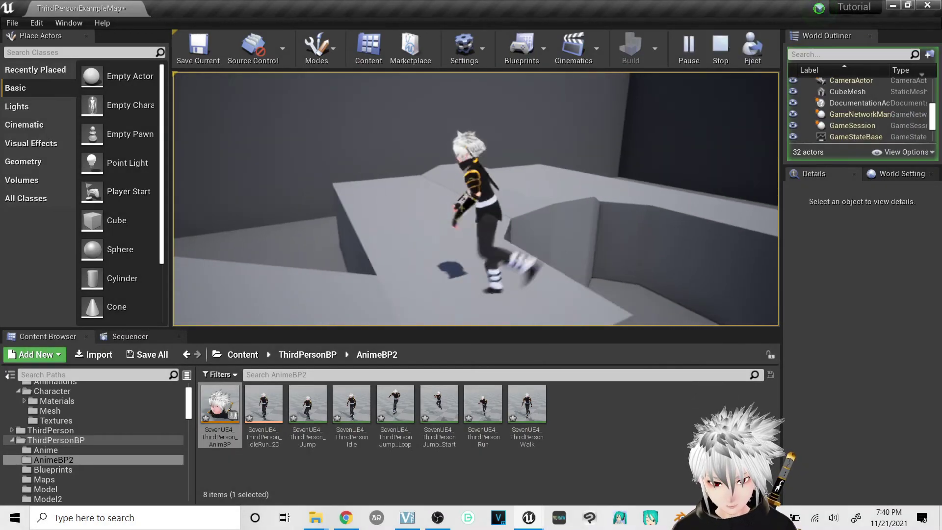
key(s)
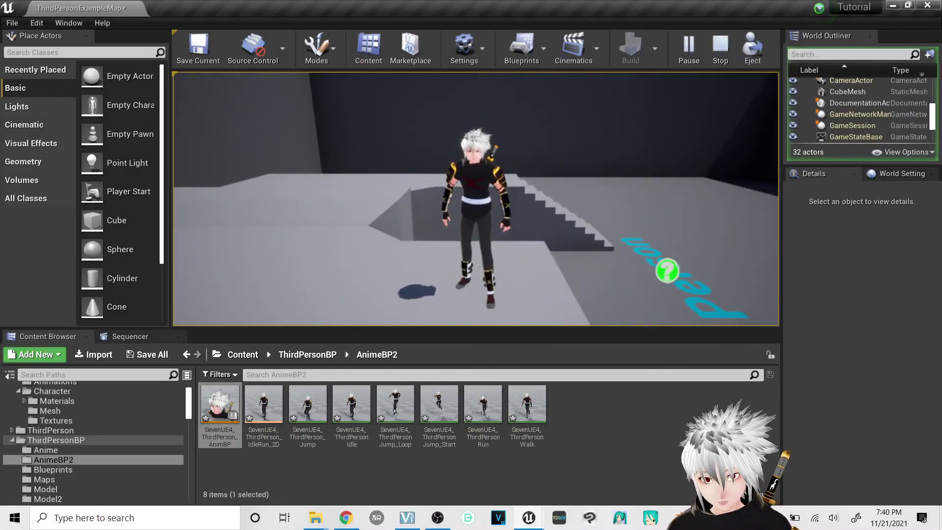
key(s)
key(w)
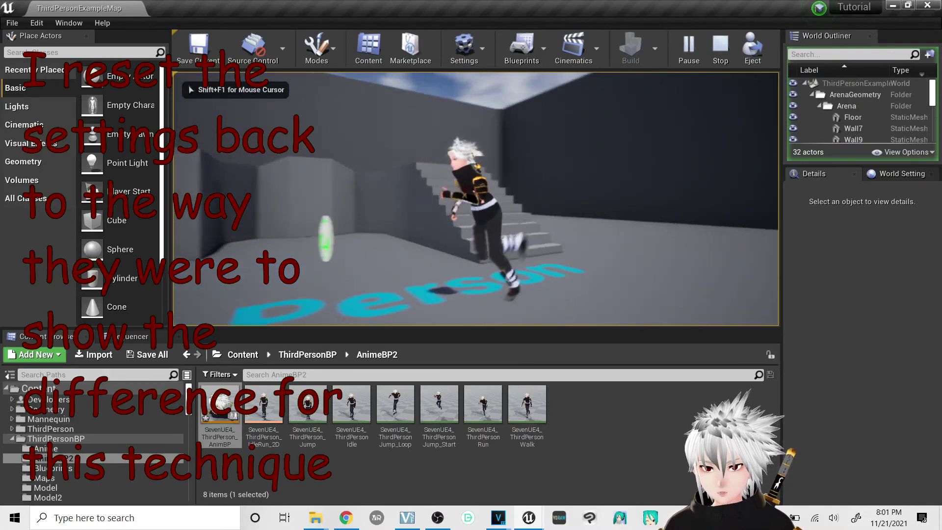
Step: Run and turn the character in play mode to check the hair with the default spring bone settings, and end the session
key(s)
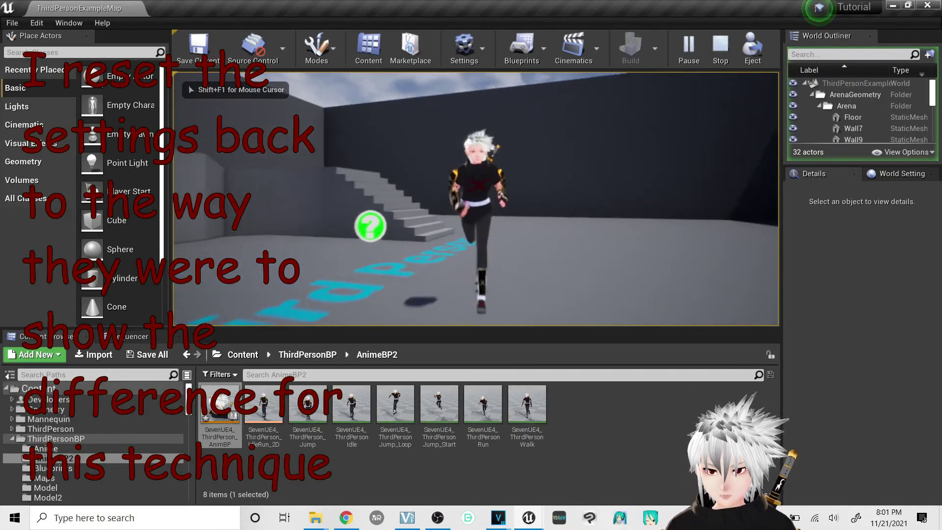
key(w)
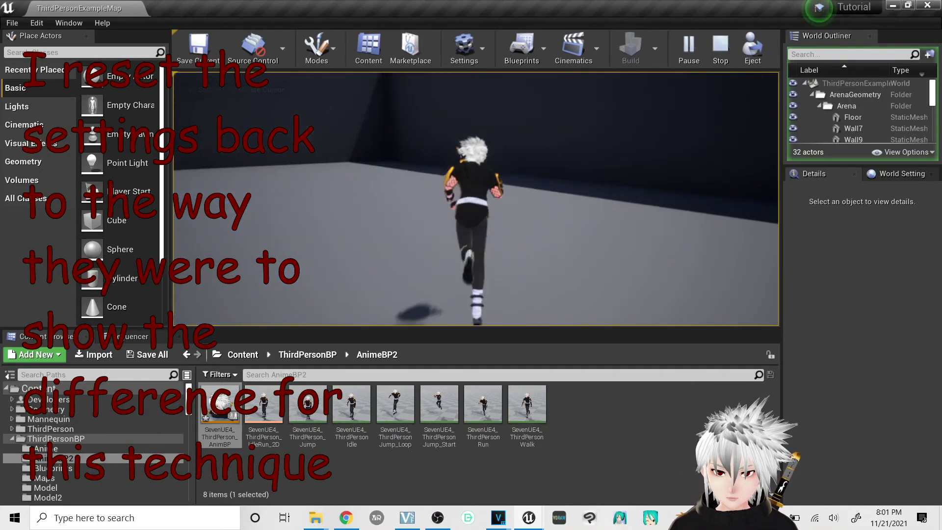
key(a)
key(s)
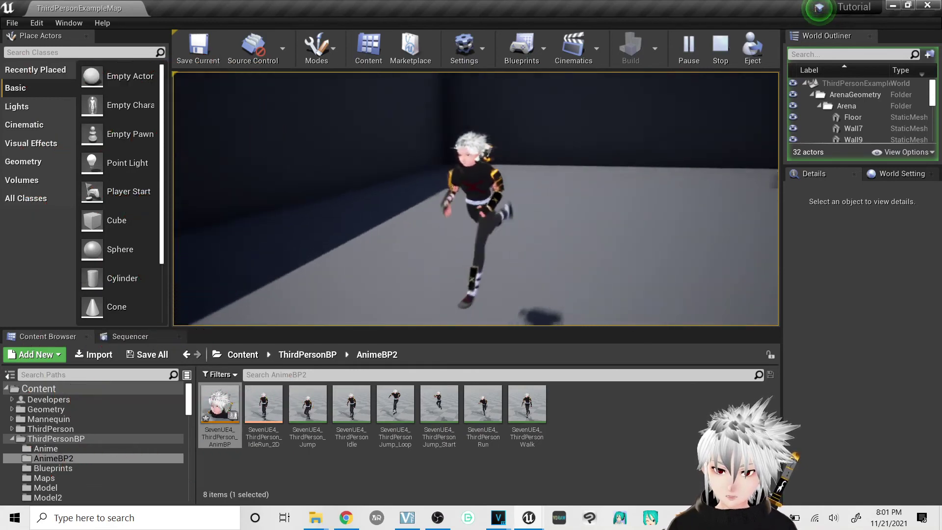
key(w)
key(d)
key(s)
key(a)
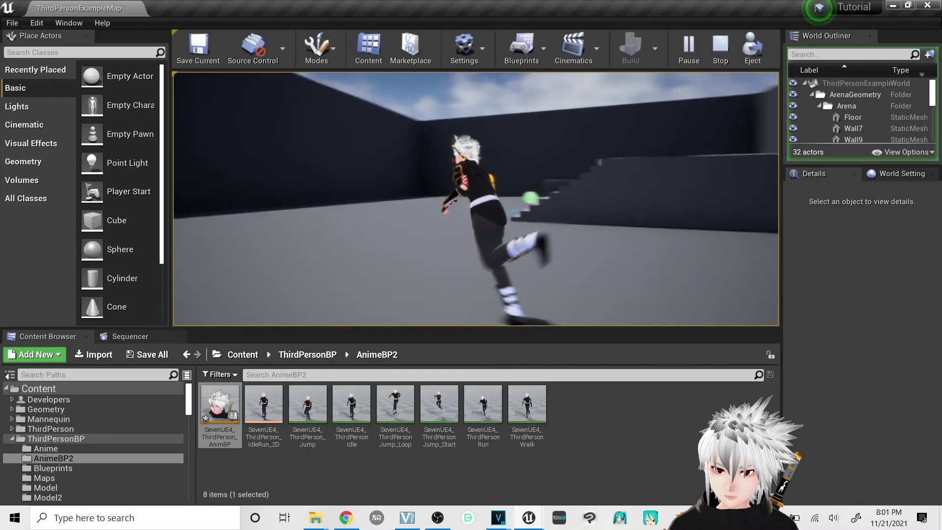
key(d)
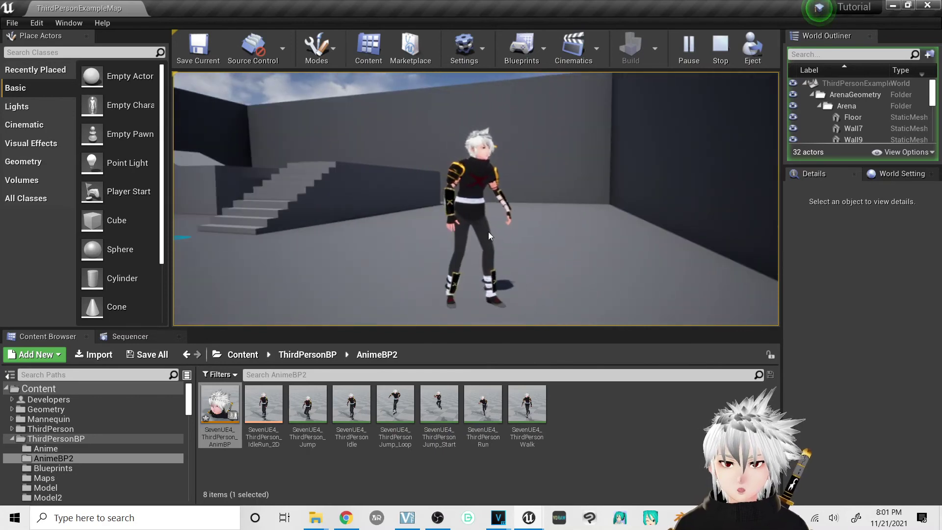
key(Escape)
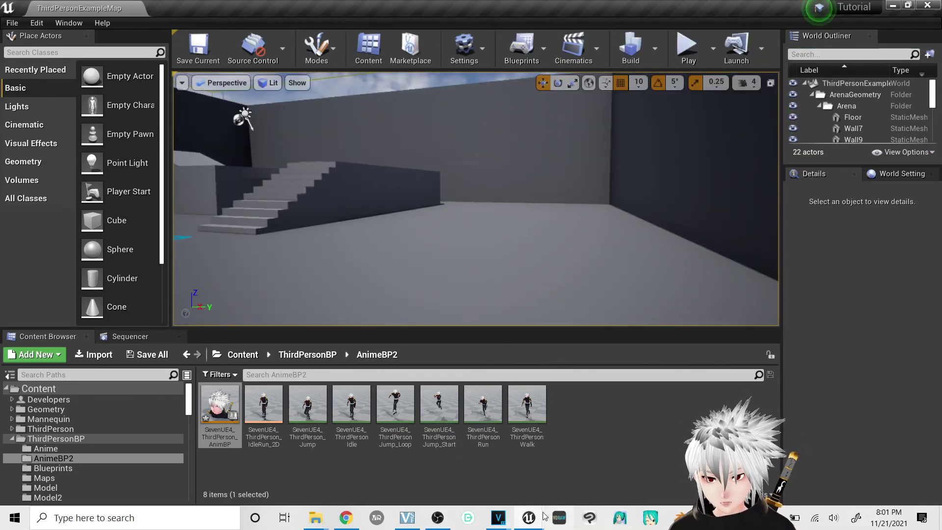
Step: Go back to the animation blueprint, set the VrmSpringBone node's Alpha to 0.3, and return to the level editor
mouse_move(535, 521)
click(585, 425)
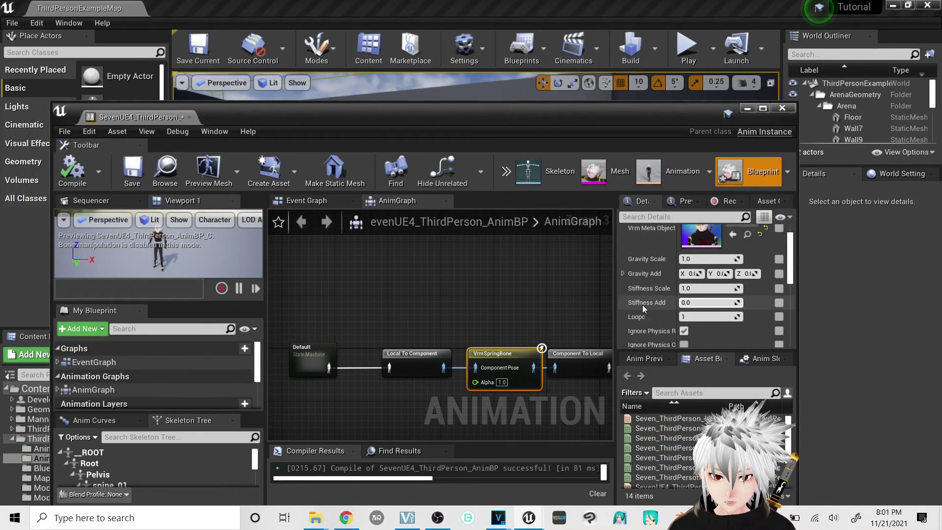
click(501, 382)
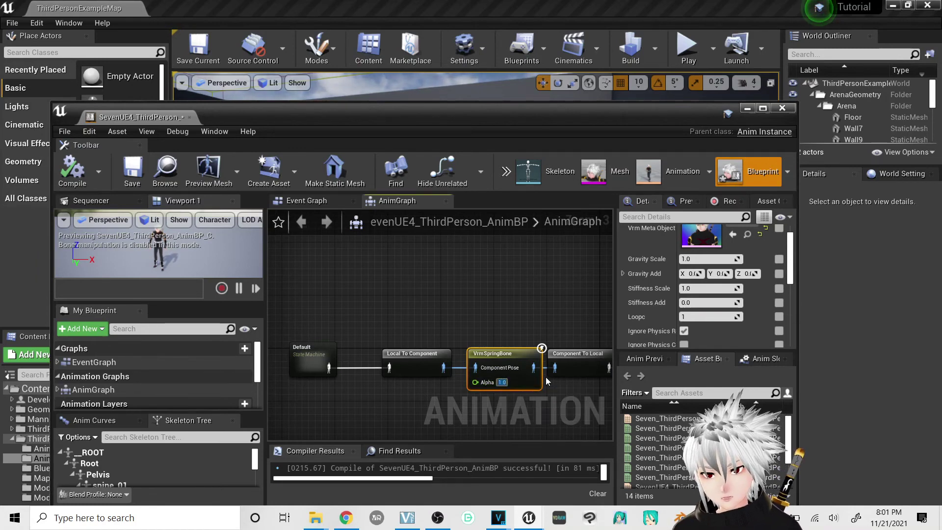
text(3)
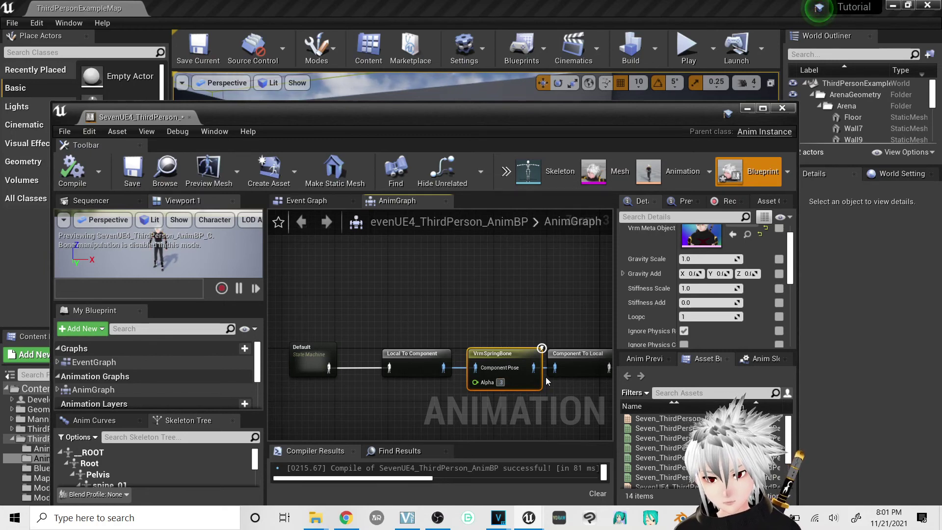
key(Return)
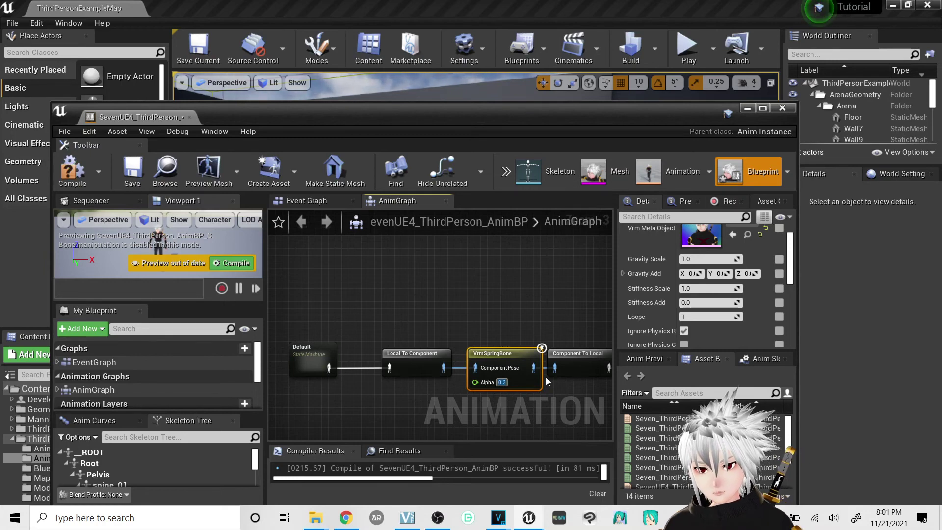
click(747, 108)
Step: Play the level and make the character run, turn and jump to check the hair motion at the reduced Alpha
click(687, 48)
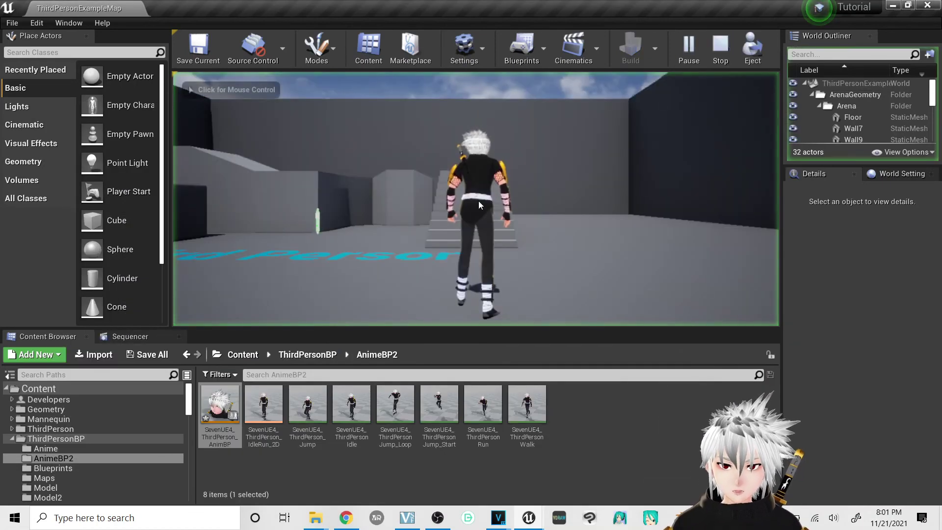
key(w)
key(s)
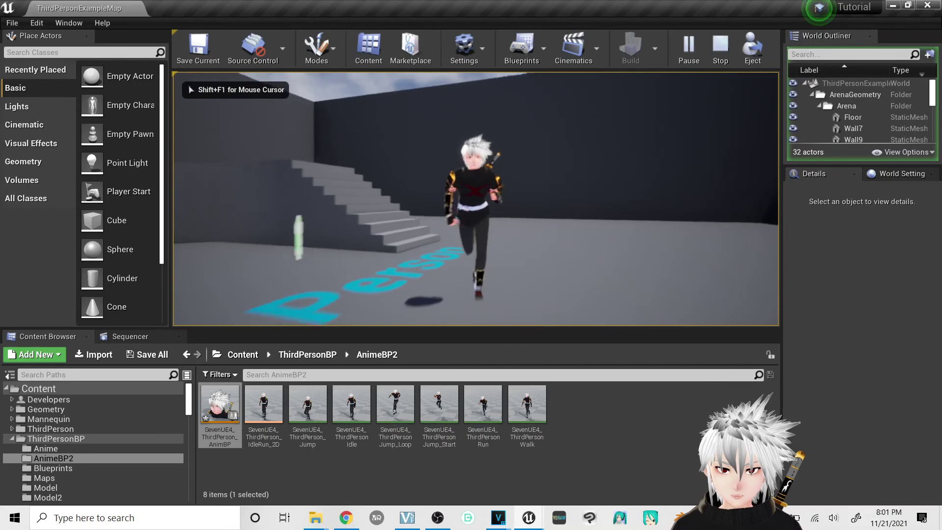
key(w)
key(d)
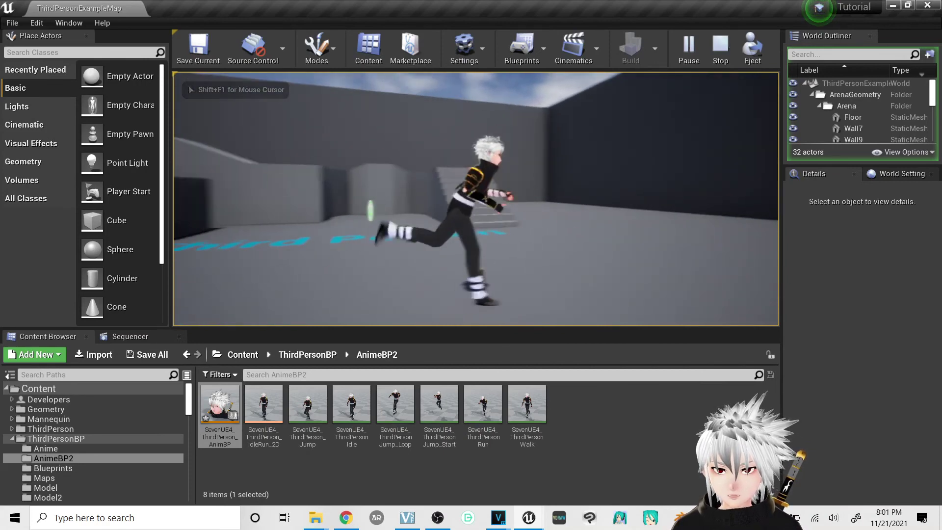
key(w)
key(d)
key(space)
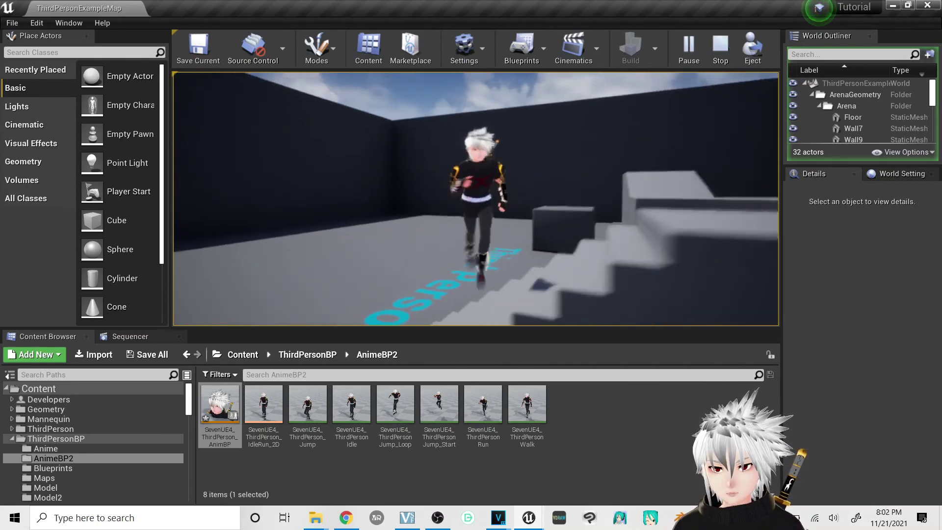
key(d)
key(s)
key(s)
key(space)
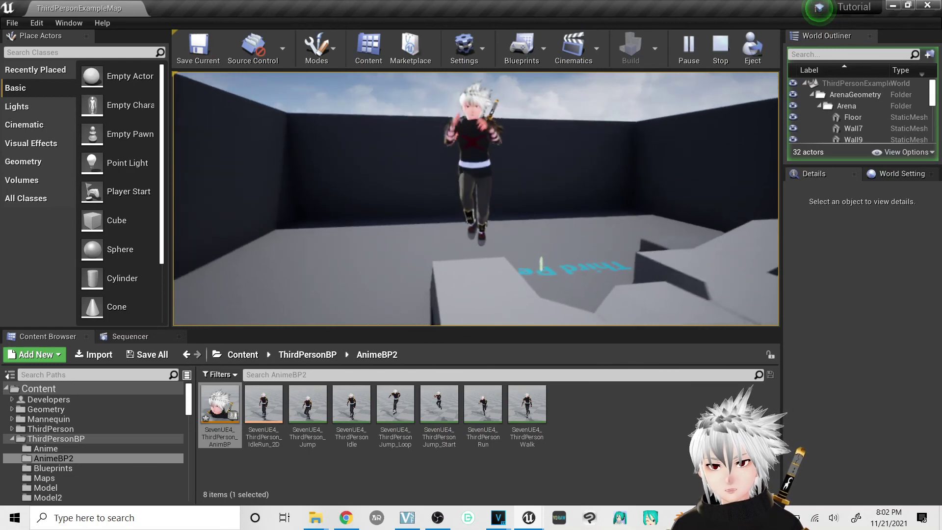
key(w)
key(a)
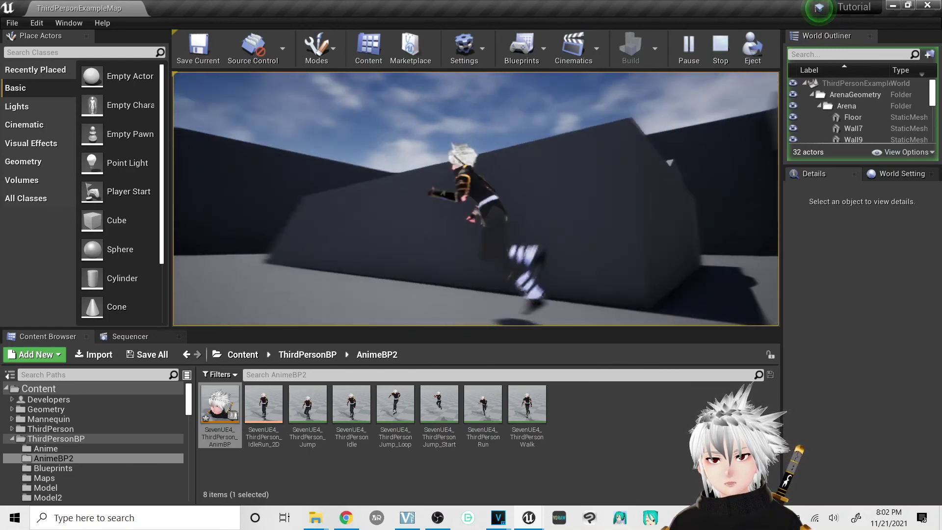
key(s)
key(space)
key(space)
key(space)
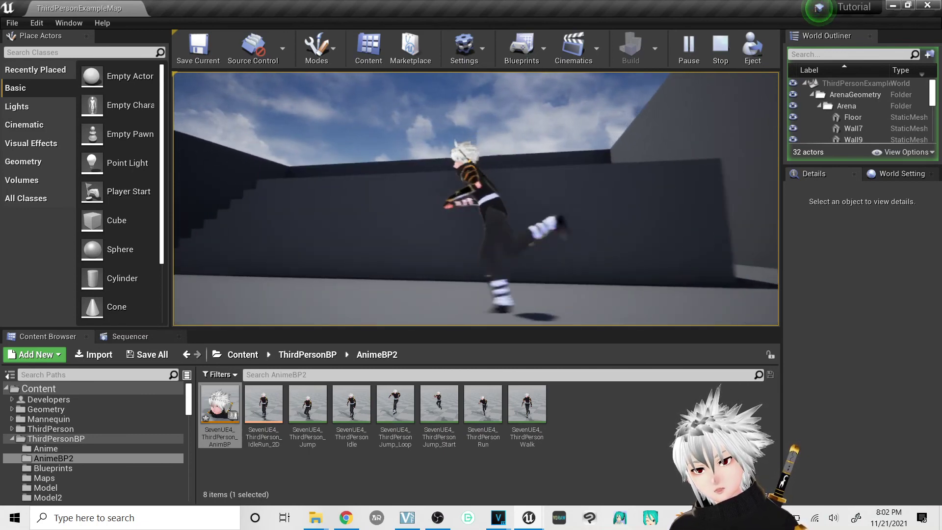
key(space)
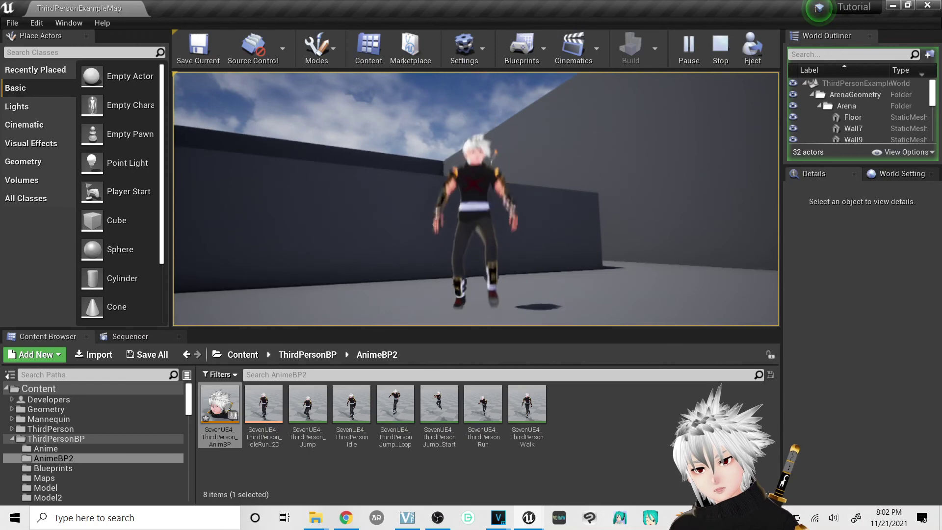
key(a)
key(space)
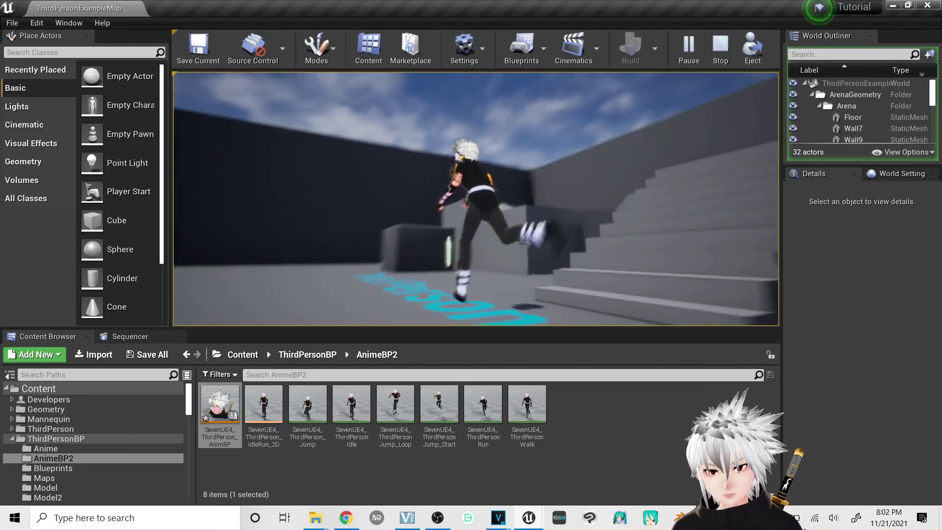
key(s)
key(w)
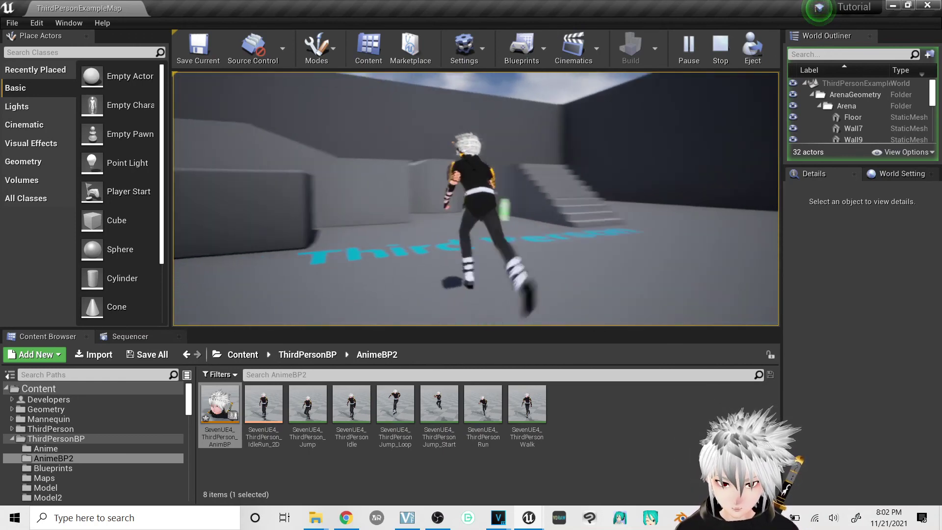